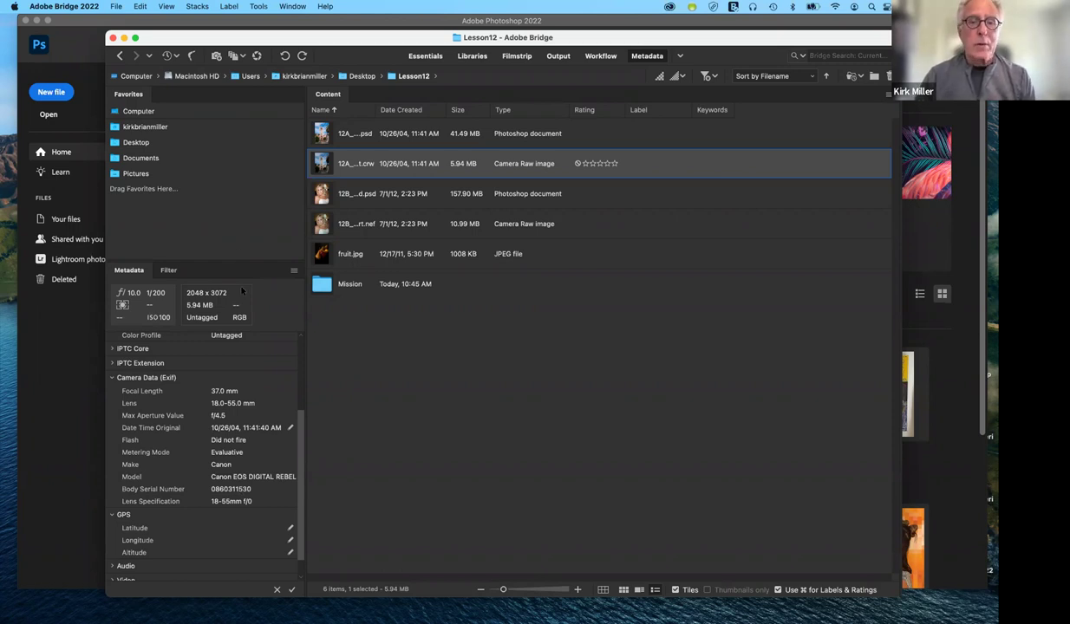
# Change the workspace to Filmstrip to show a large preview of 12A_Start.crw, and shift the window down slightly.
pyautogui.click(513, 57)
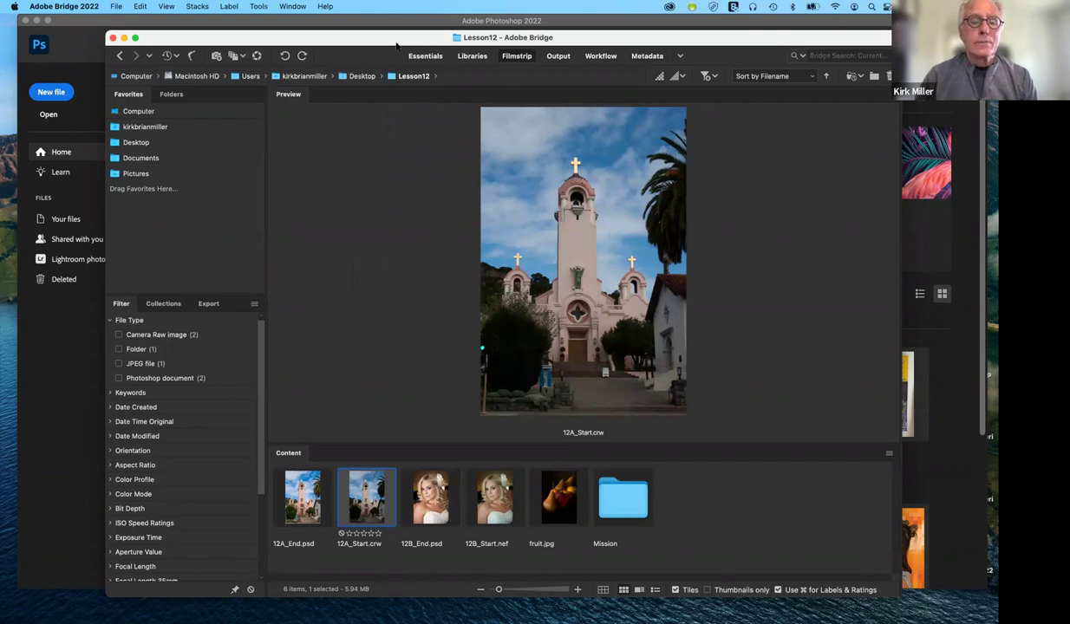
pyautogui.moveTo(397, 44); pyautogui.dragTo(398, 48)
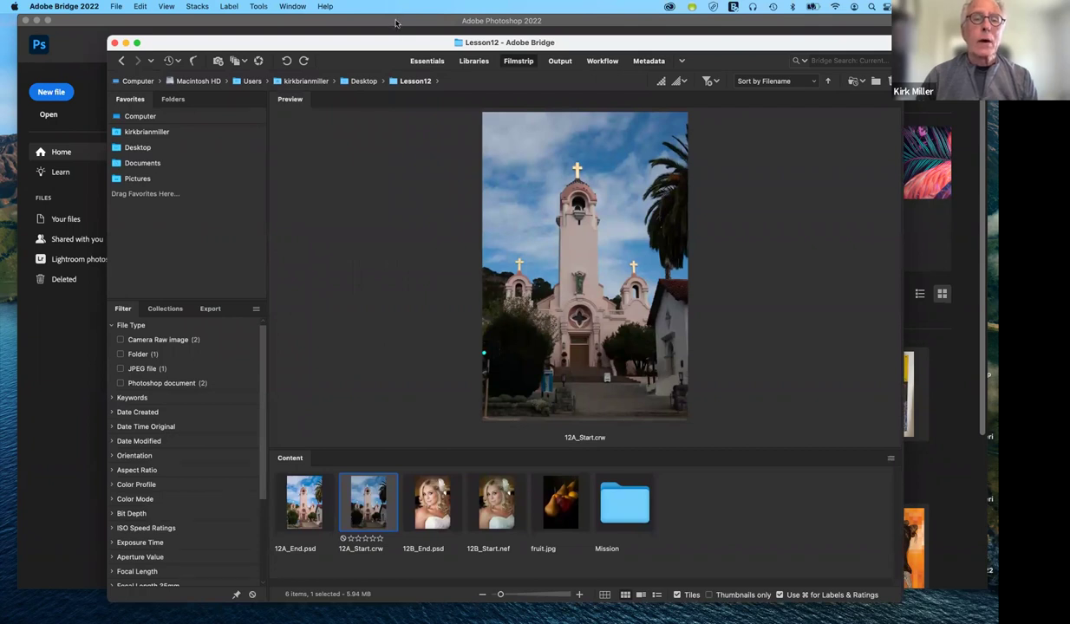
pyautogui.press('super+Tab')
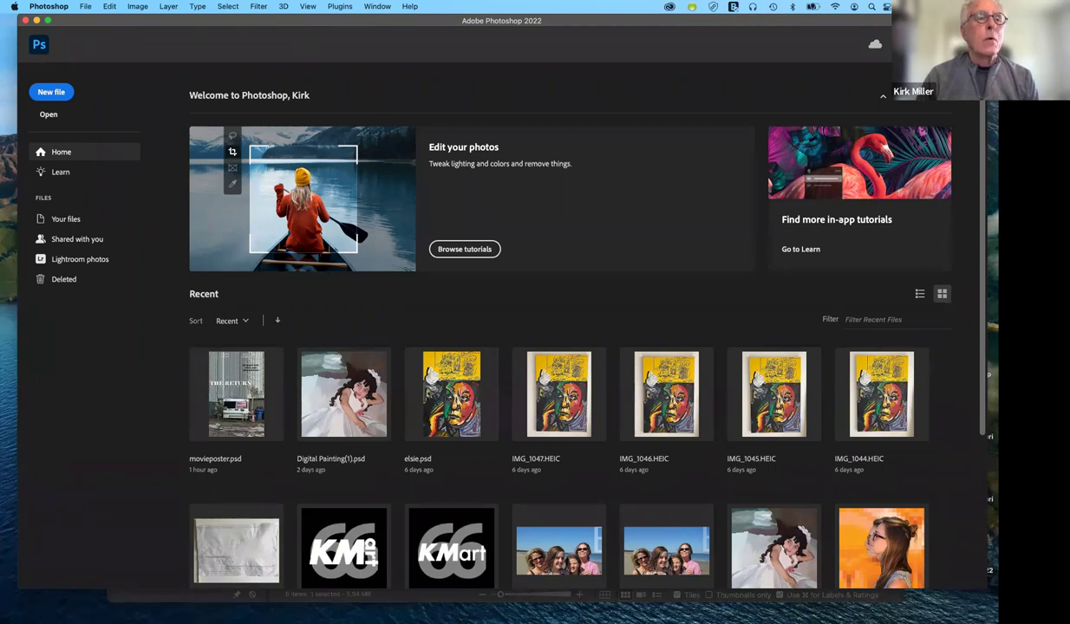
pyautogui.click(89, 7)
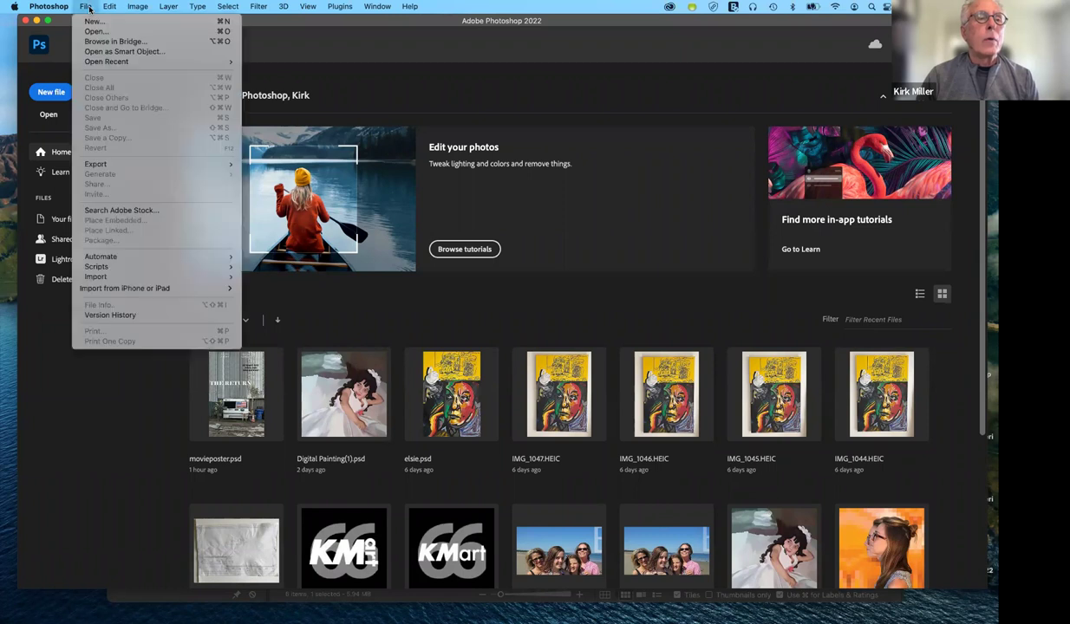
pyautogui.moveTo(137, 6)
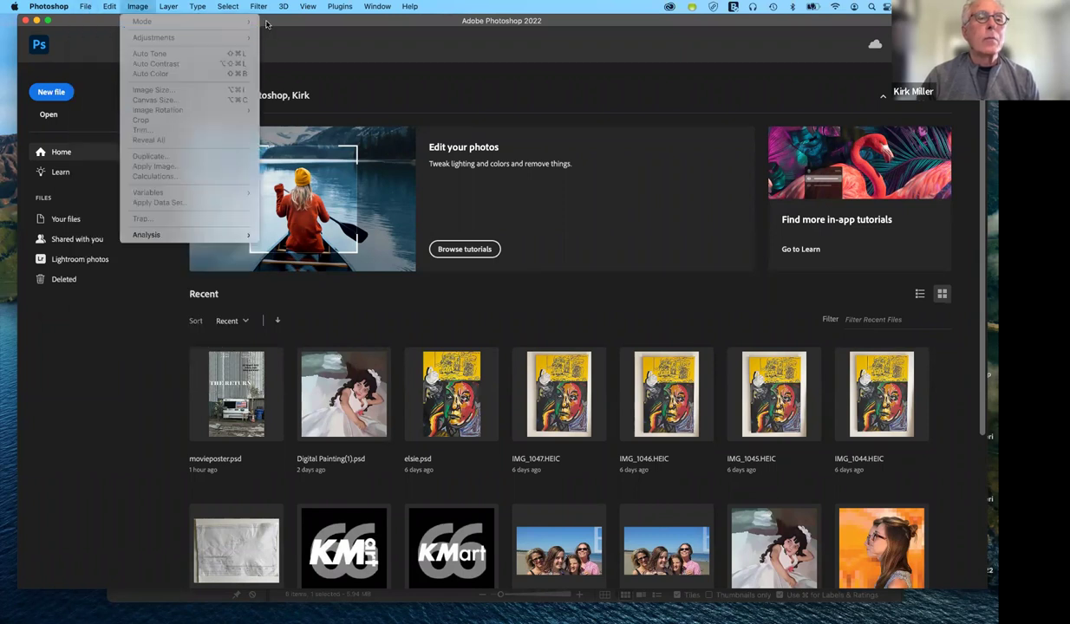
pyautogui.moveTo(228, 7)
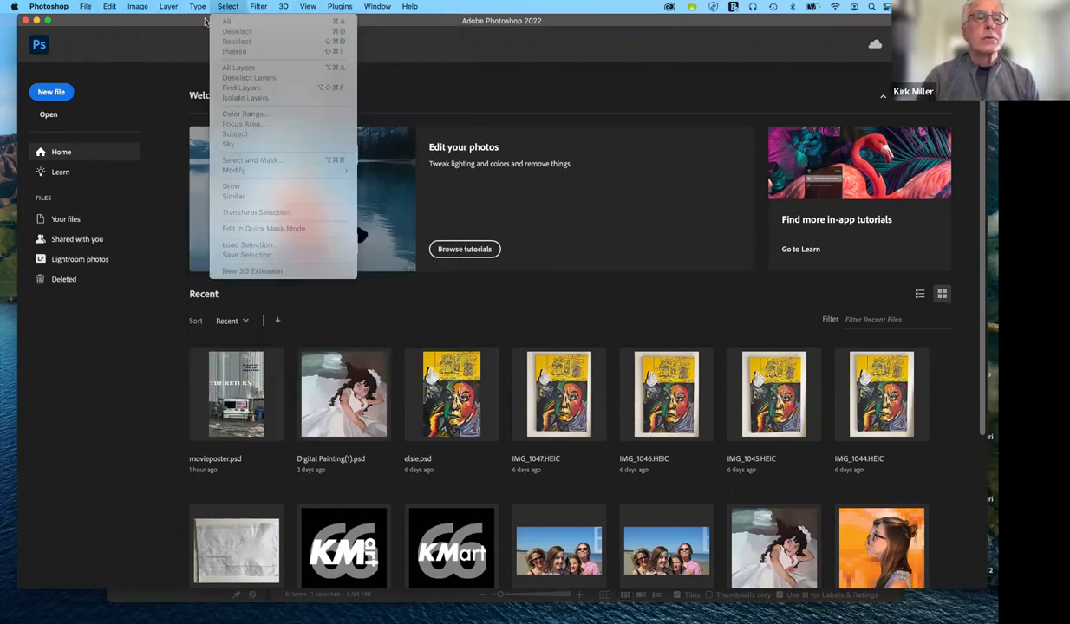
pyautogui.press('Escape')
pyautogui.moveTo(612, 621)
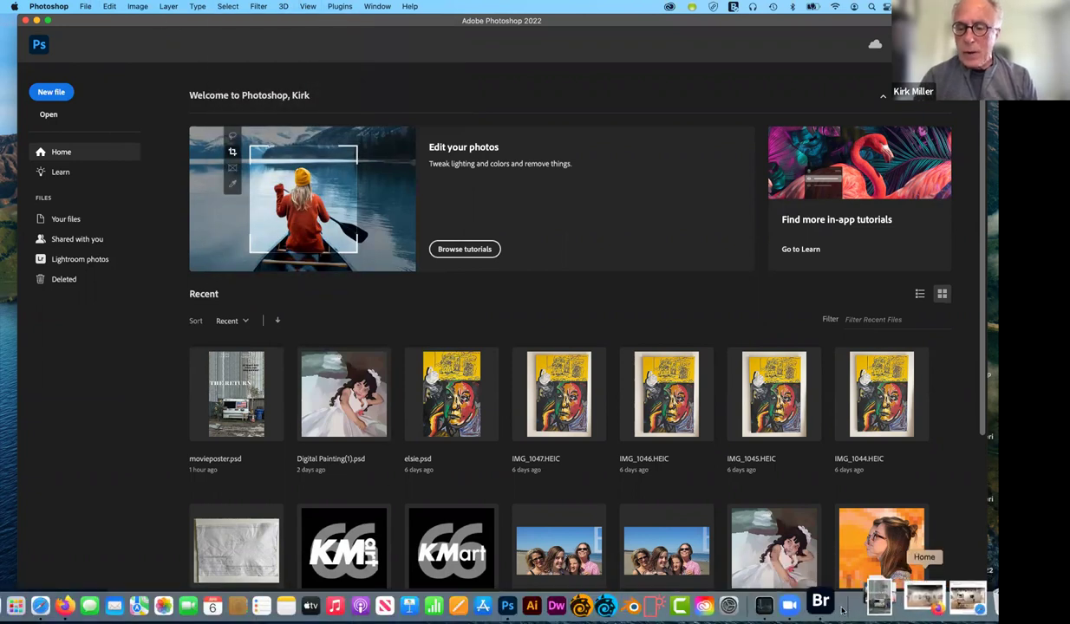
pyautogui.click(854, 607)
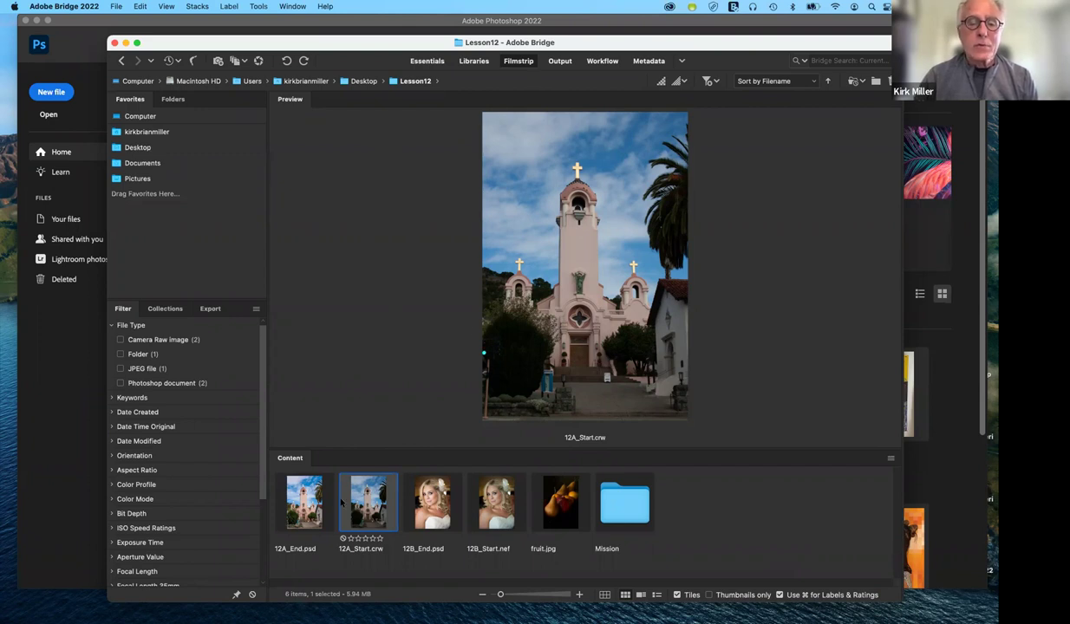
# Preview the start and end versions of the 12A church and 12B bride photos, plus fruit.jpg, in the Lesson12 folder.
pyautogui.press('Left')
pyautogui.press('Right')
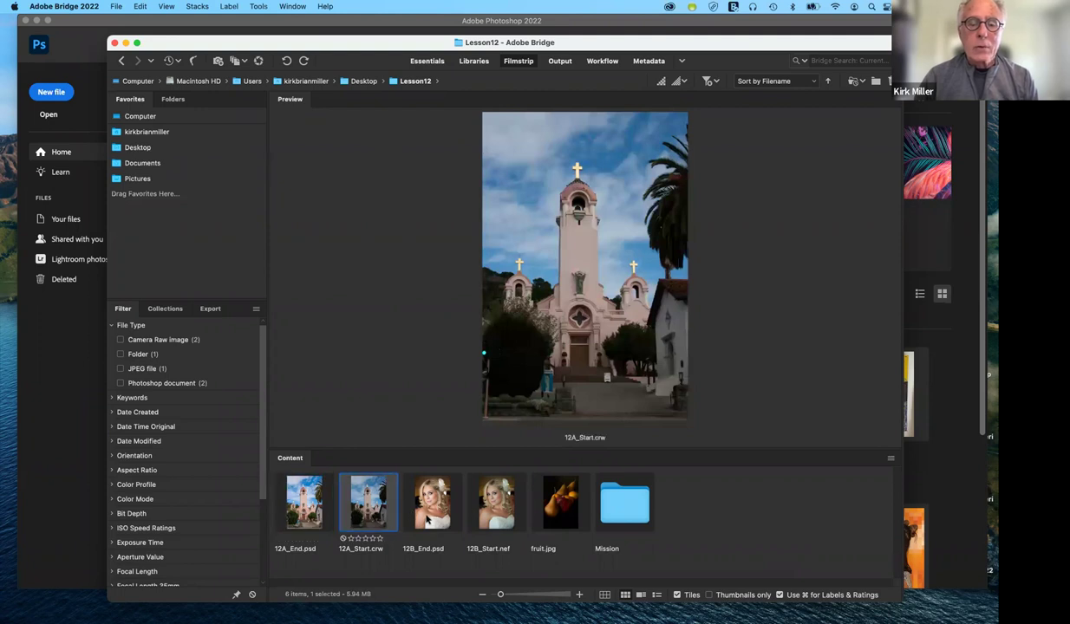
pyautogui.press('Right')
pyautogui.press('Right')
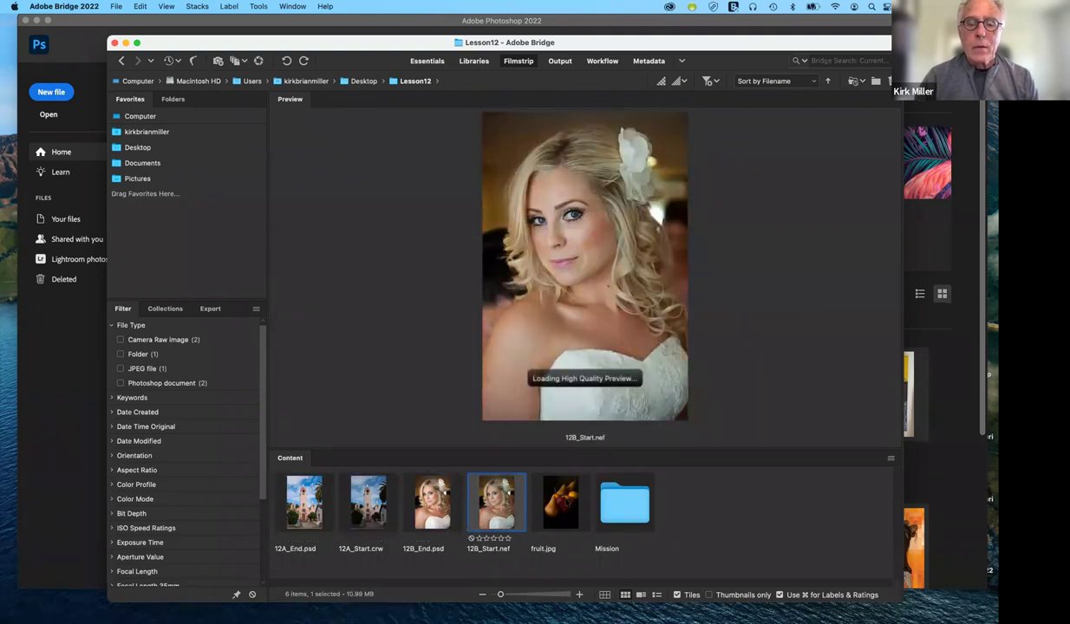
pyautogui.press('Right')
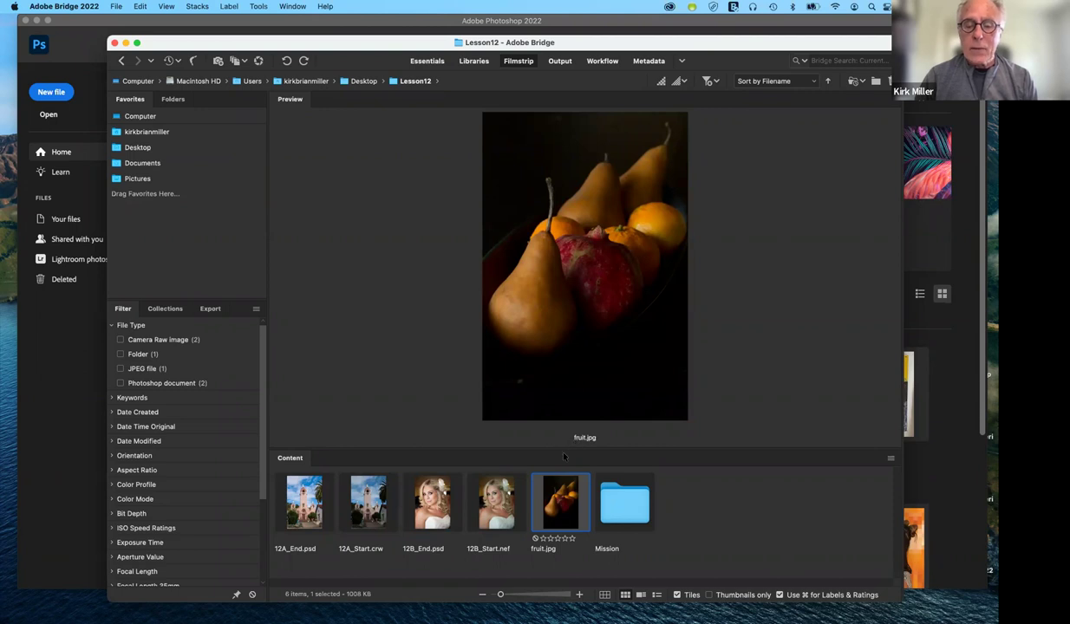
pyautogui.click(477, 496)
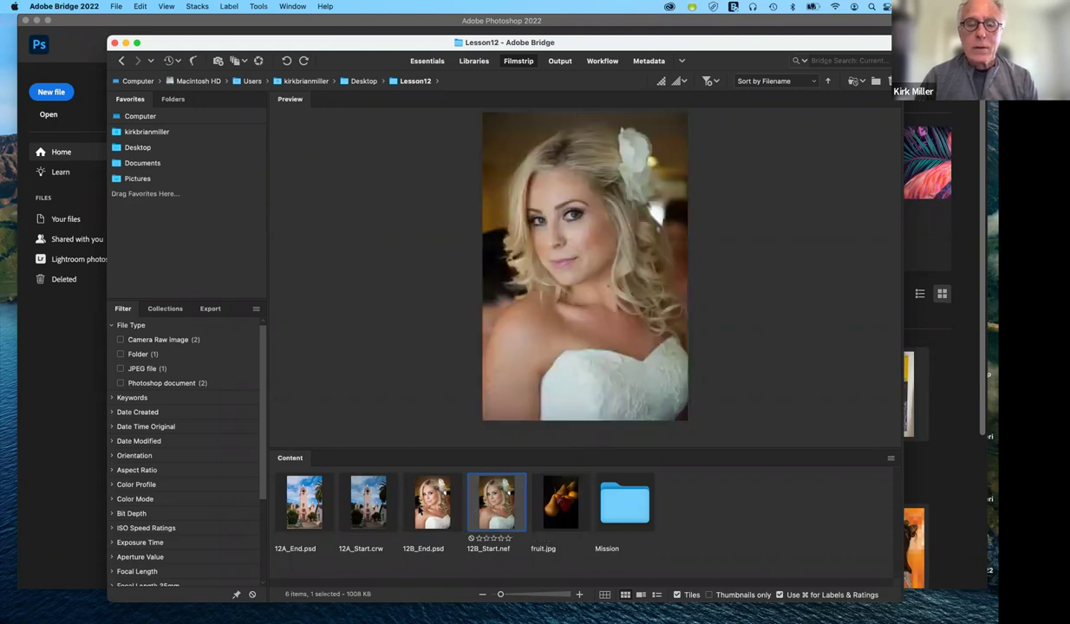
pyautogui.click(420, 508)
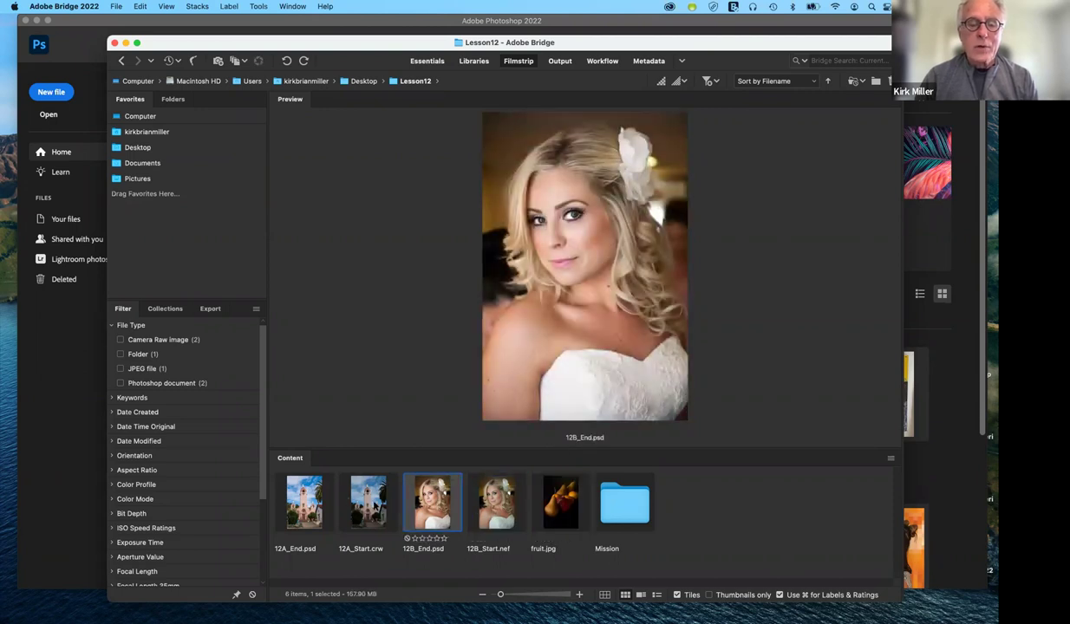
pyautogui.click(363, 489)
pyautogui.click(303, 486)
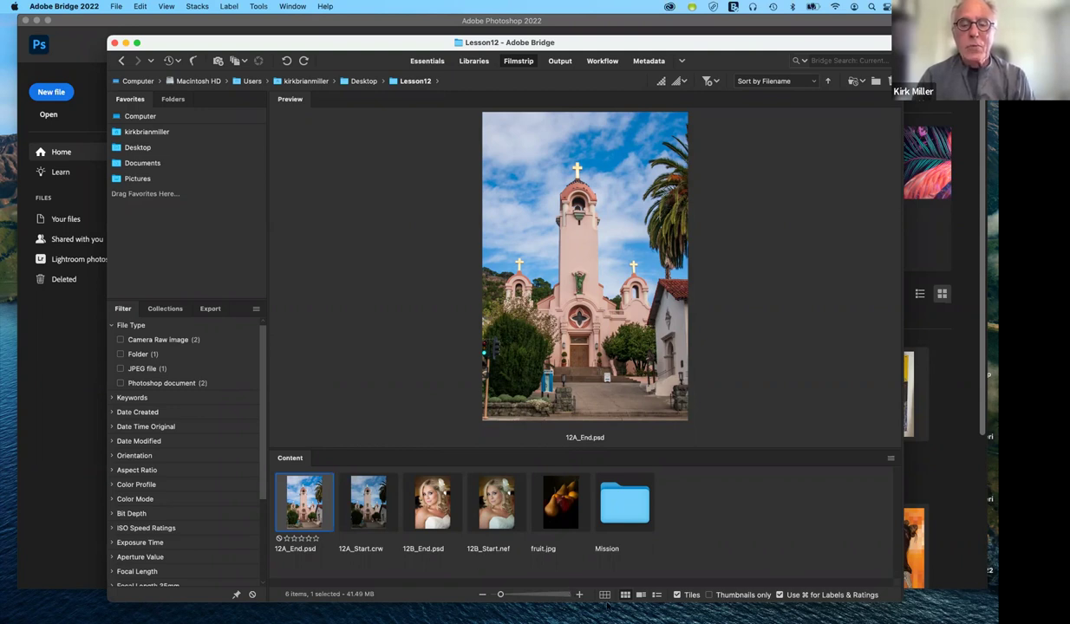
# Open the Mission folder and preview Mission01.crw, Mission02.crw and Mission03.crw one at a time.
pyautogui.doubleClick(623, 512)
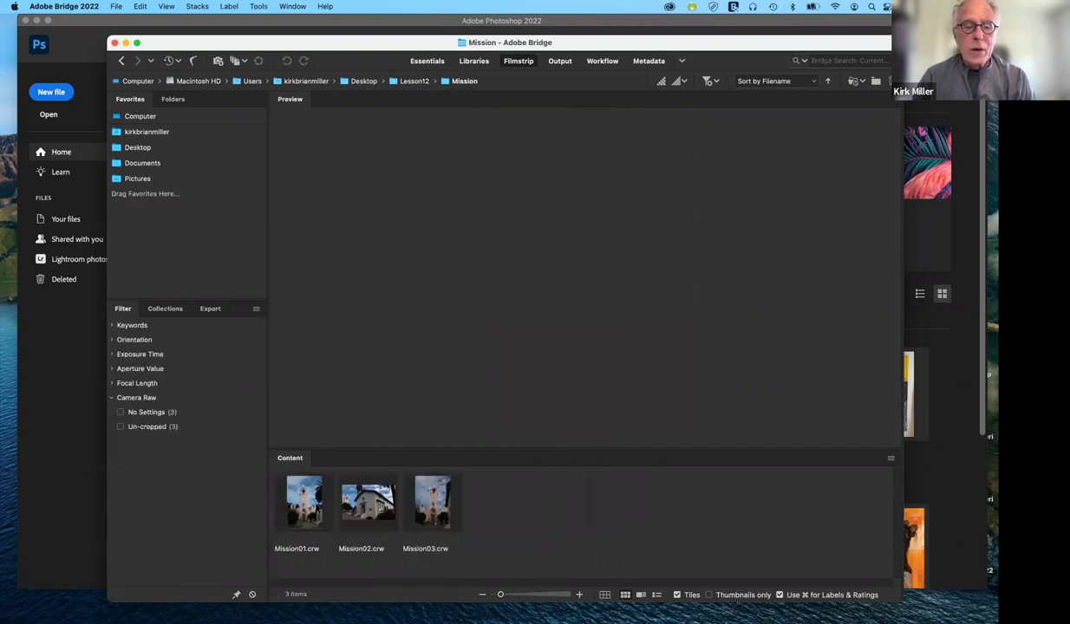
pyautogui.click(305, 501)
pyautogui.click(368, 501)
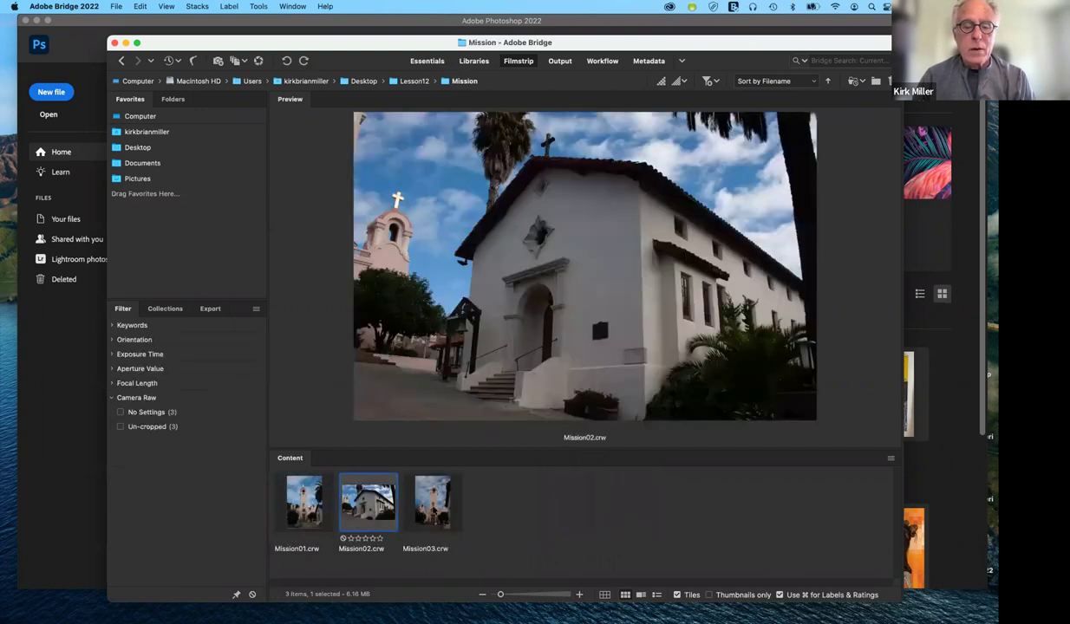
pyautogui.click(425, 498)
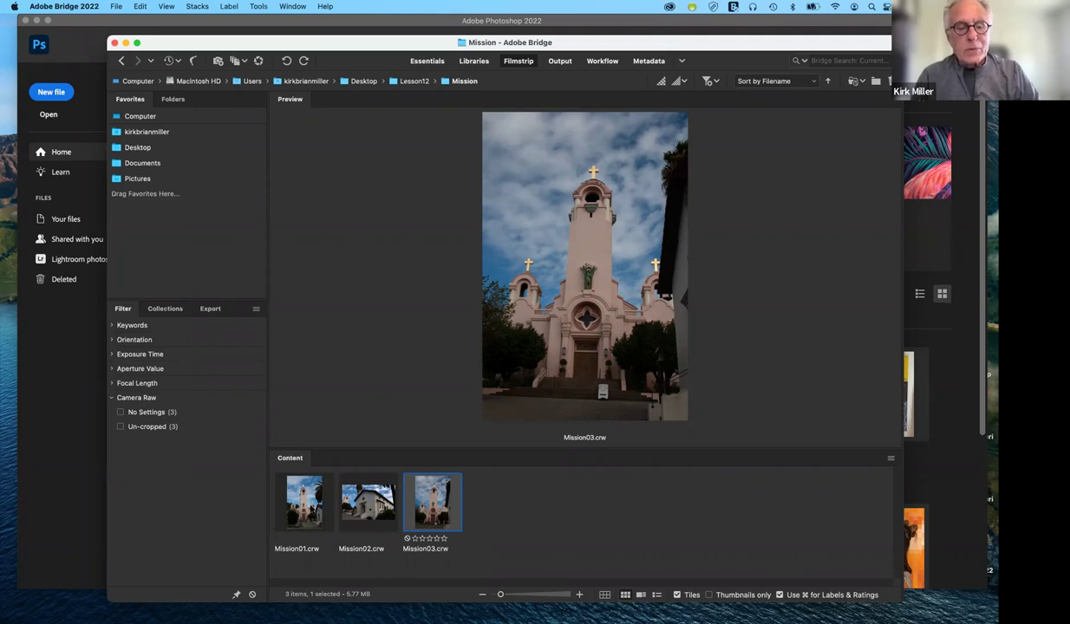
# Open all three Mission raw photos together in Camera Raw and view the second and third ones from the filmstrip.
pyautogui.press('super+a')
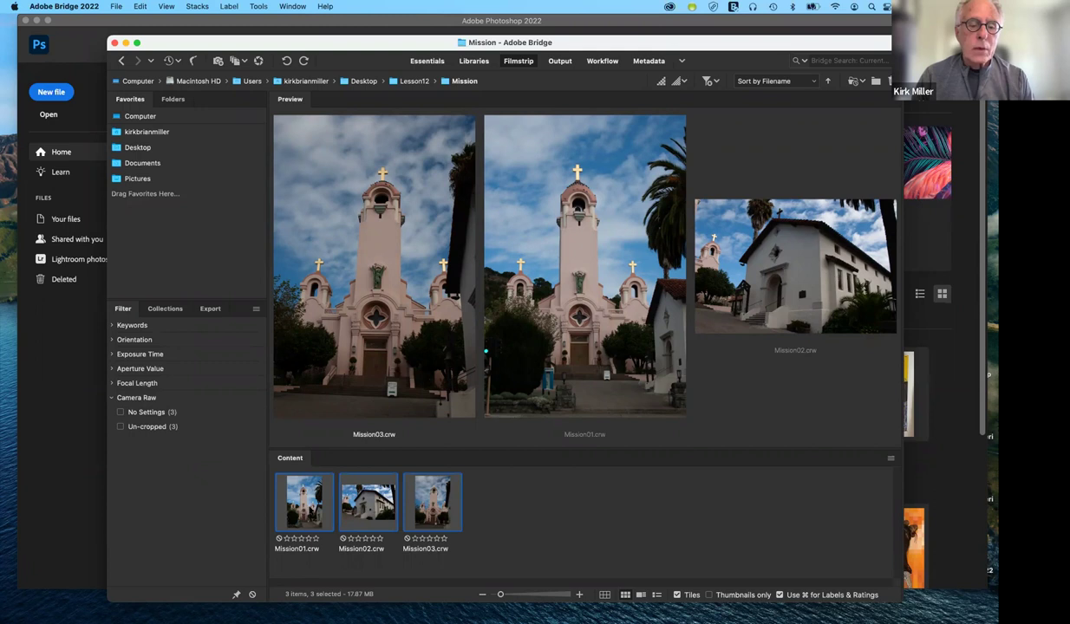
pyautogui.doubleClick(310, 508)
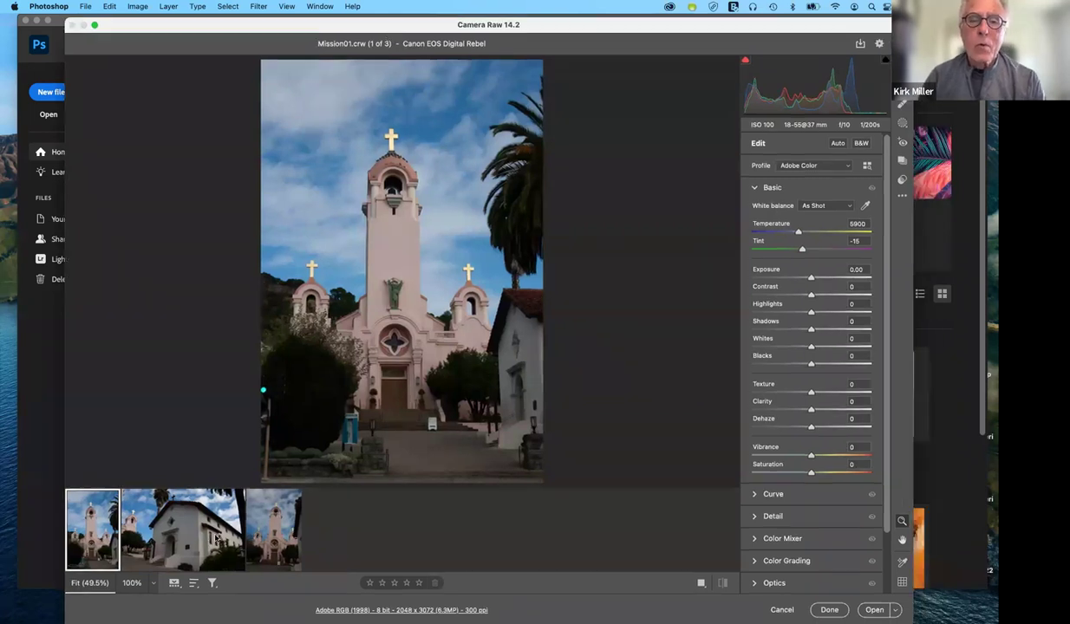
pyautogui.click(185, 526)
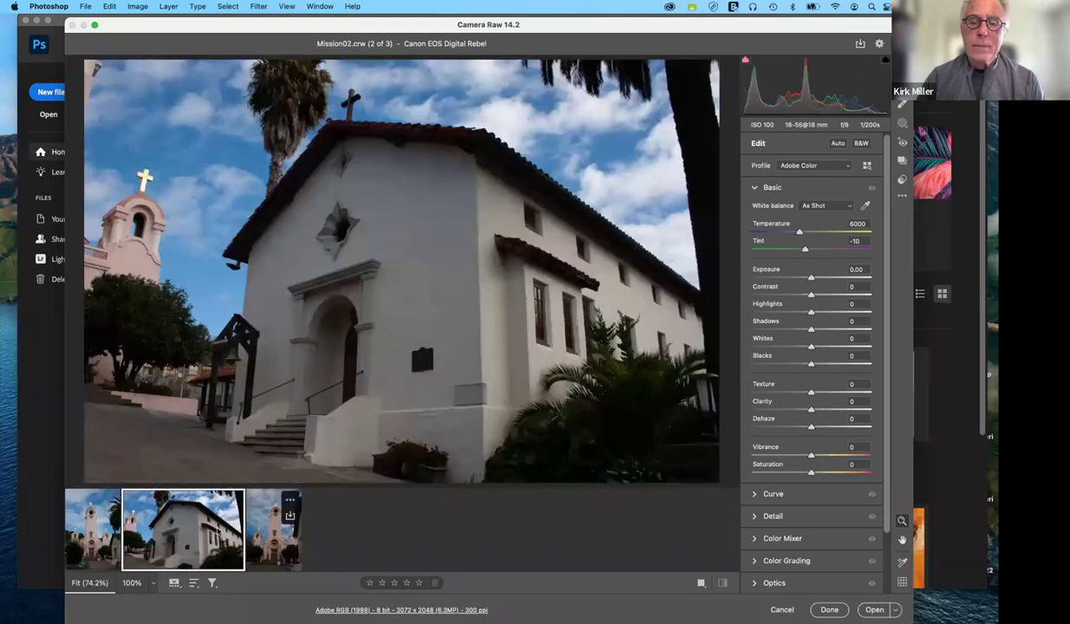
pyautogui.click(272, 531)
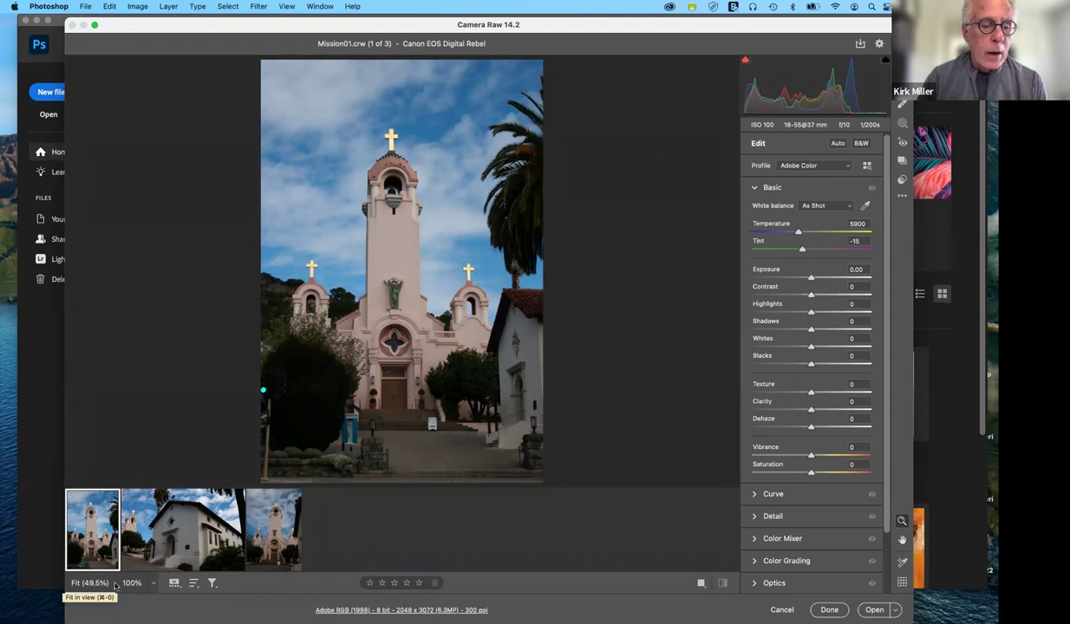
# Examine the filmstrip's options, its sort orders and its star-rating filter choices without changing any of them.
pyautogui.click(176, 585)
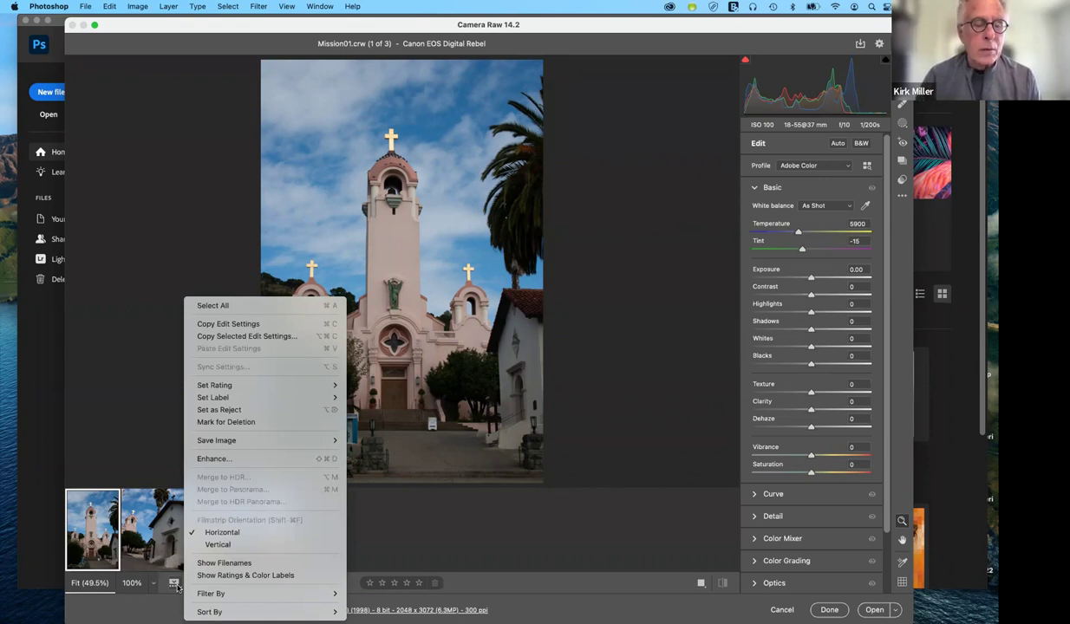
pyautogui.click(182, 592)
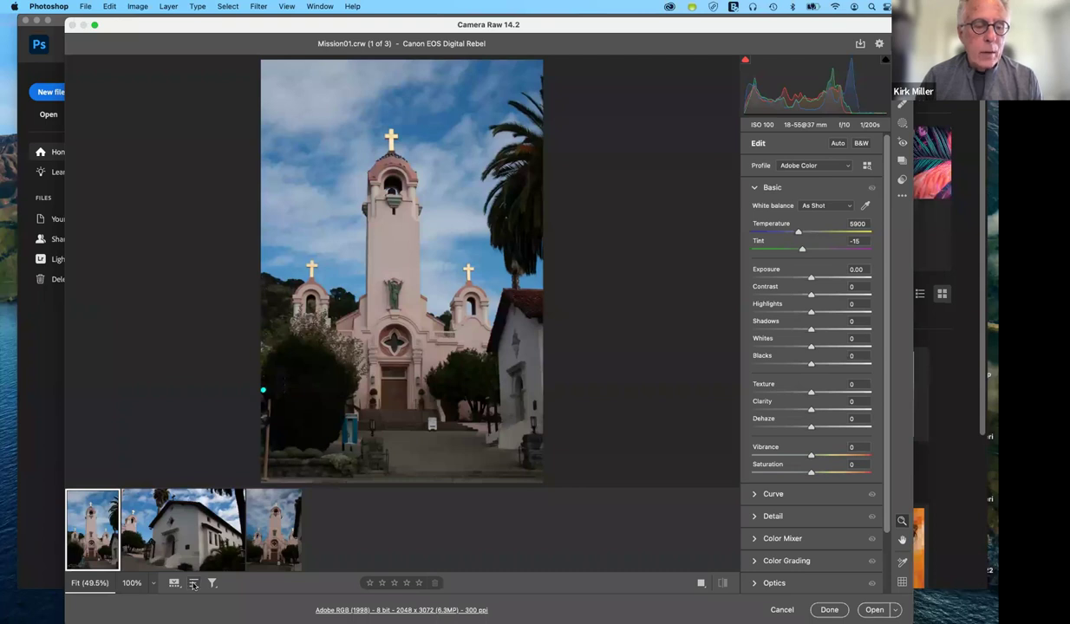
pyautogui.click(193, 585)
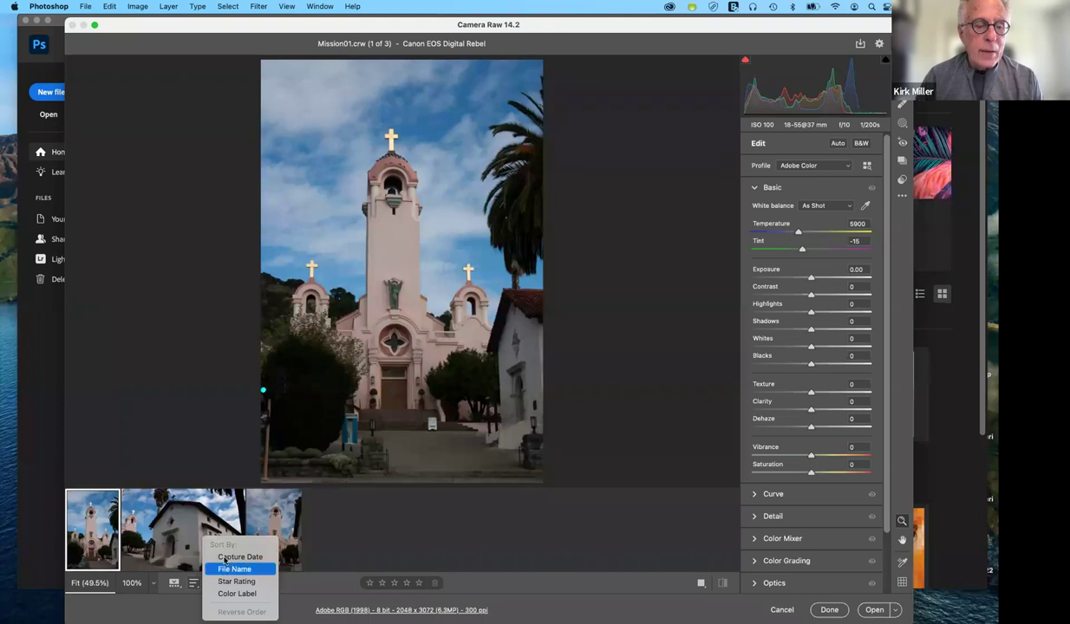
pyautogui.click(196, 593)
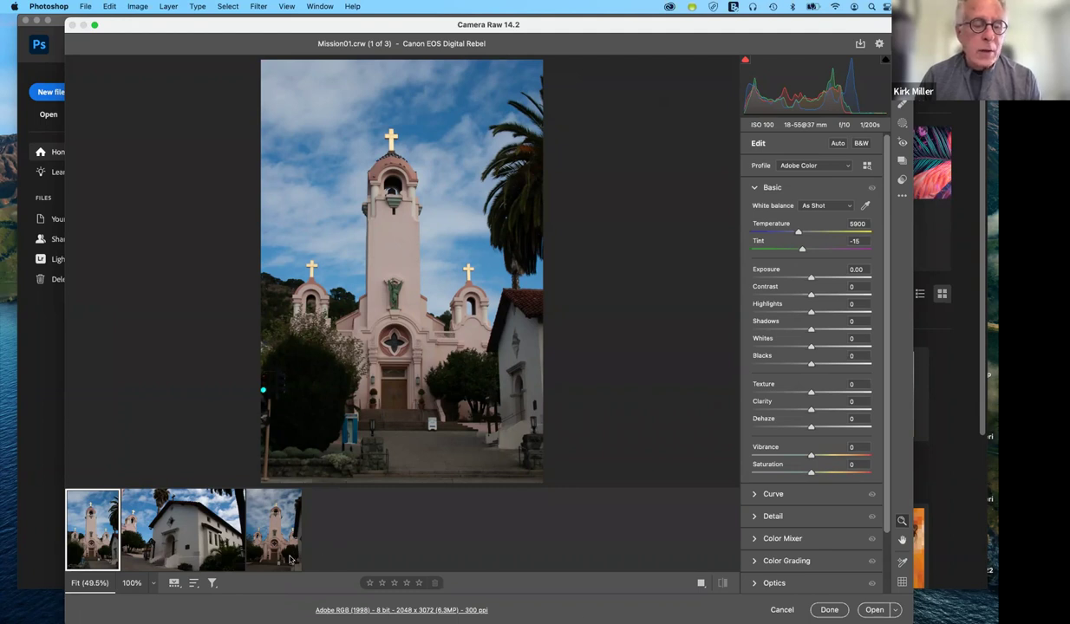
pyautogui.click(213, 583)
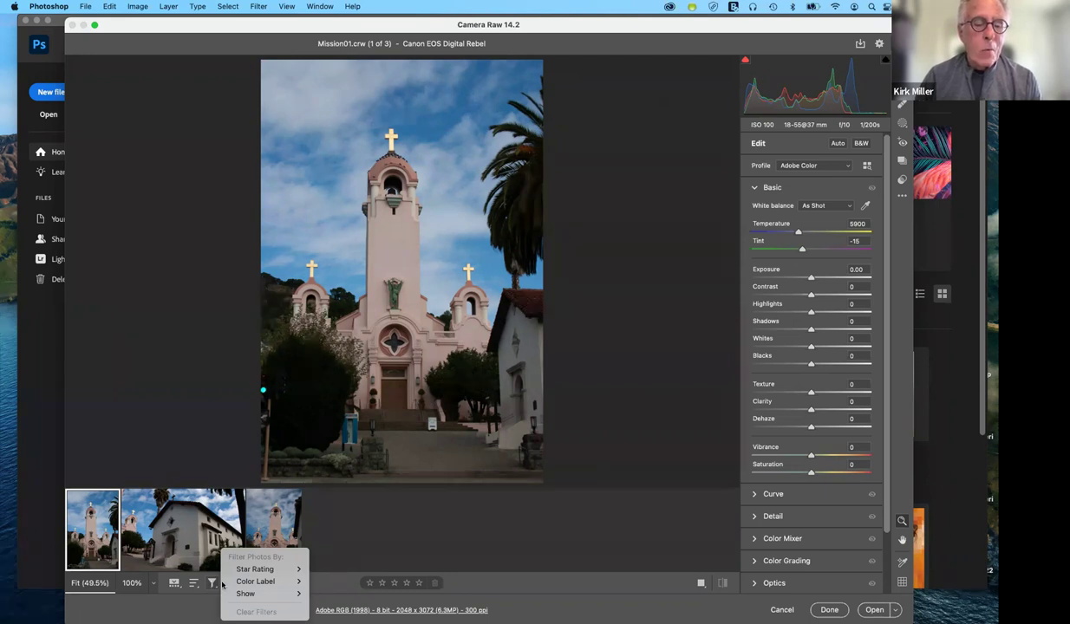
pyautogui.moveTo(270, 569)
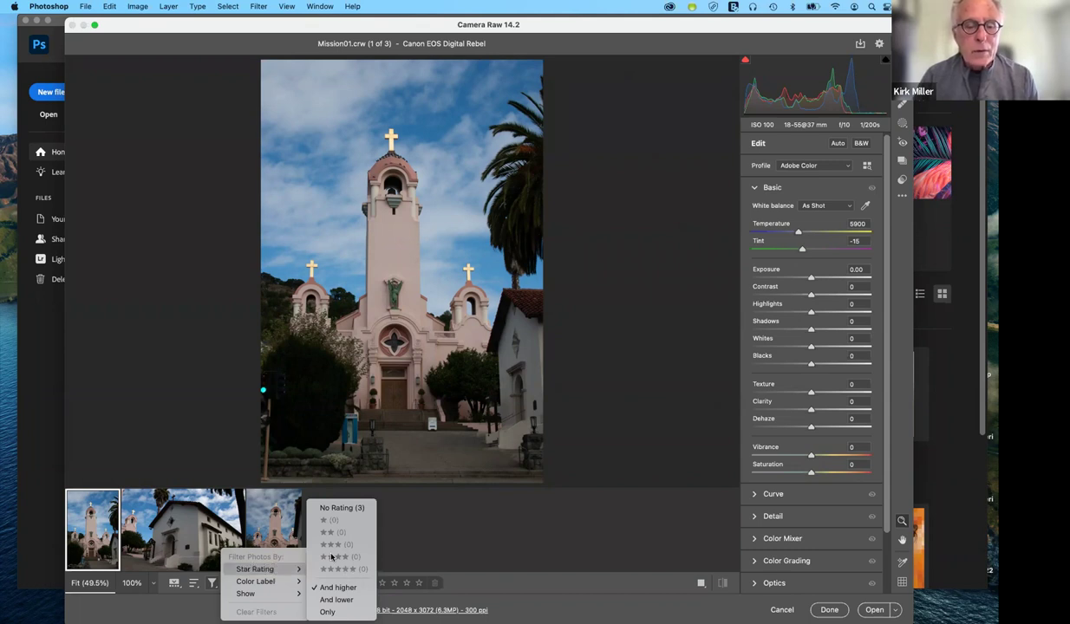
pyautogui.click(189, 590)
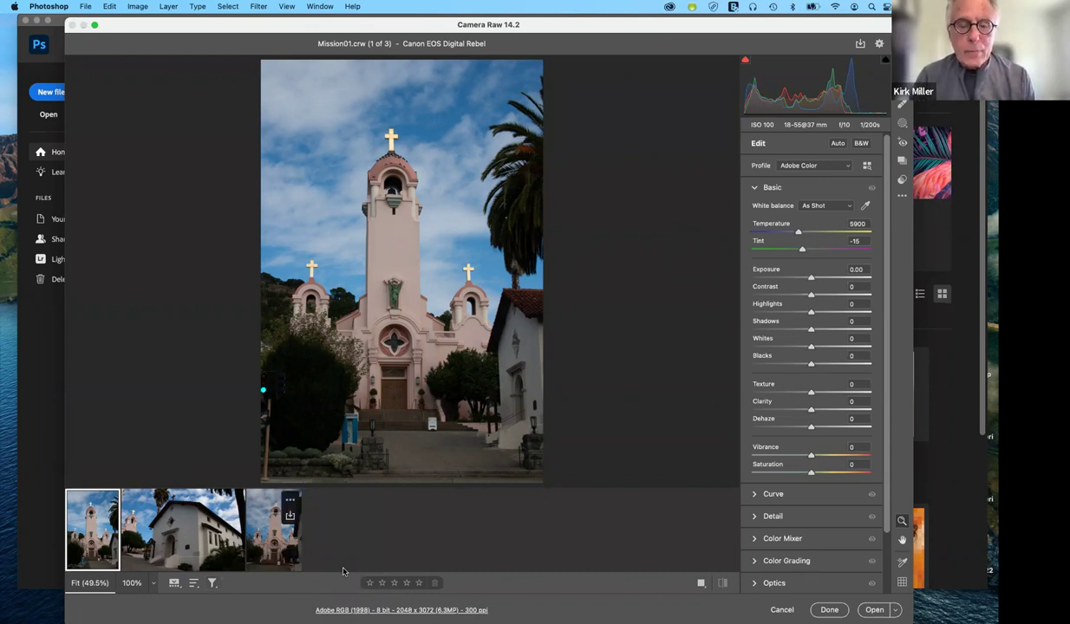
# Try three-, four- and five-star ratings on Mission01.crw and clear the rating.
pyautogui.click(395, 583)
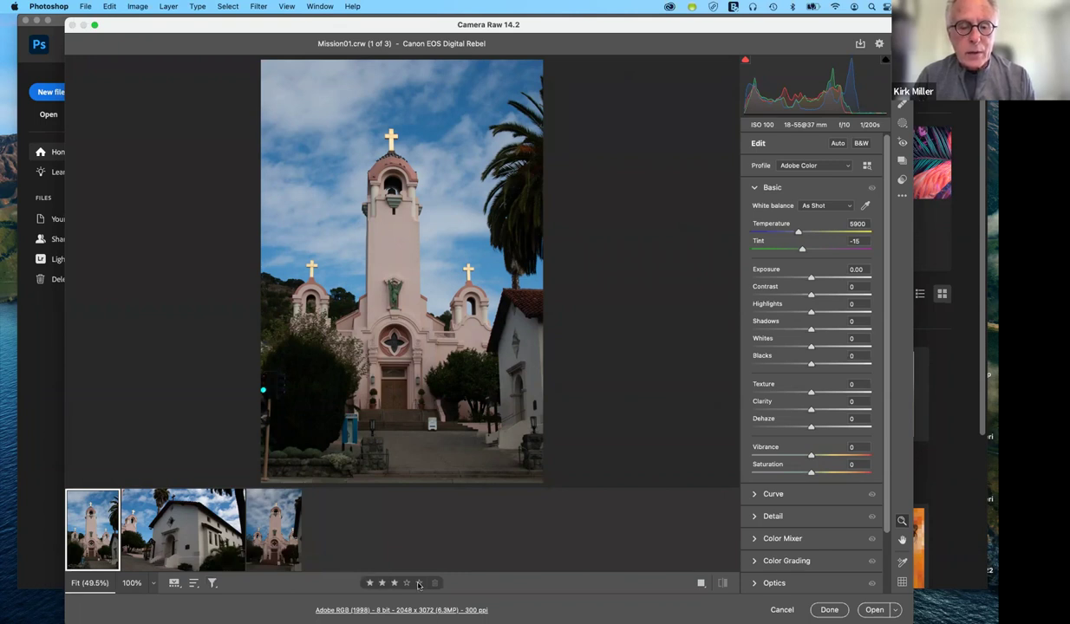
pyautogui.click(434, 585)
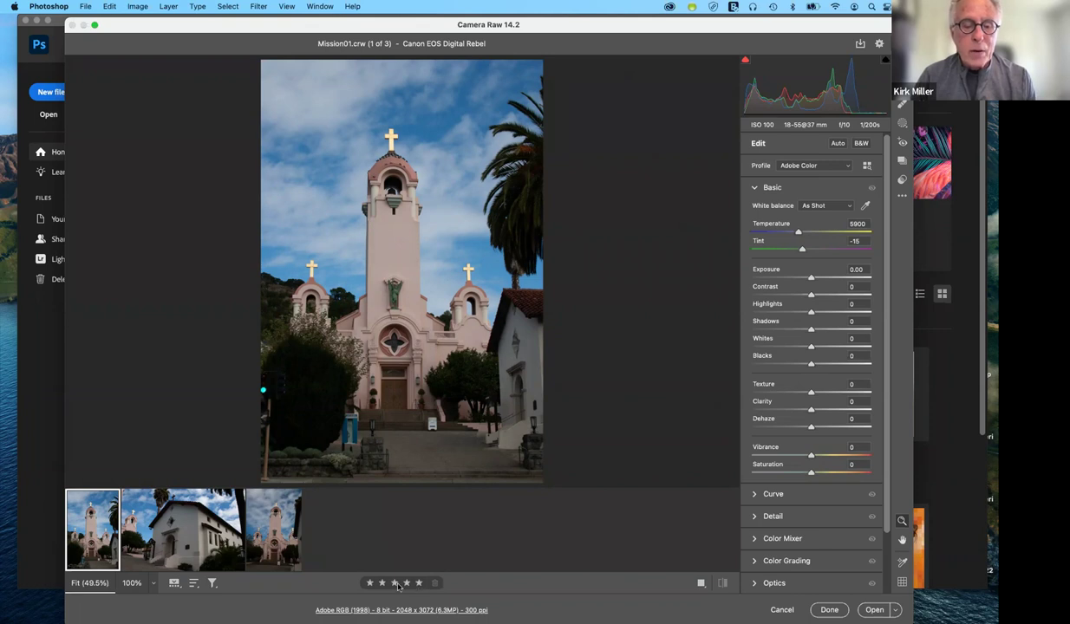
pyautogui.click(396, 584)
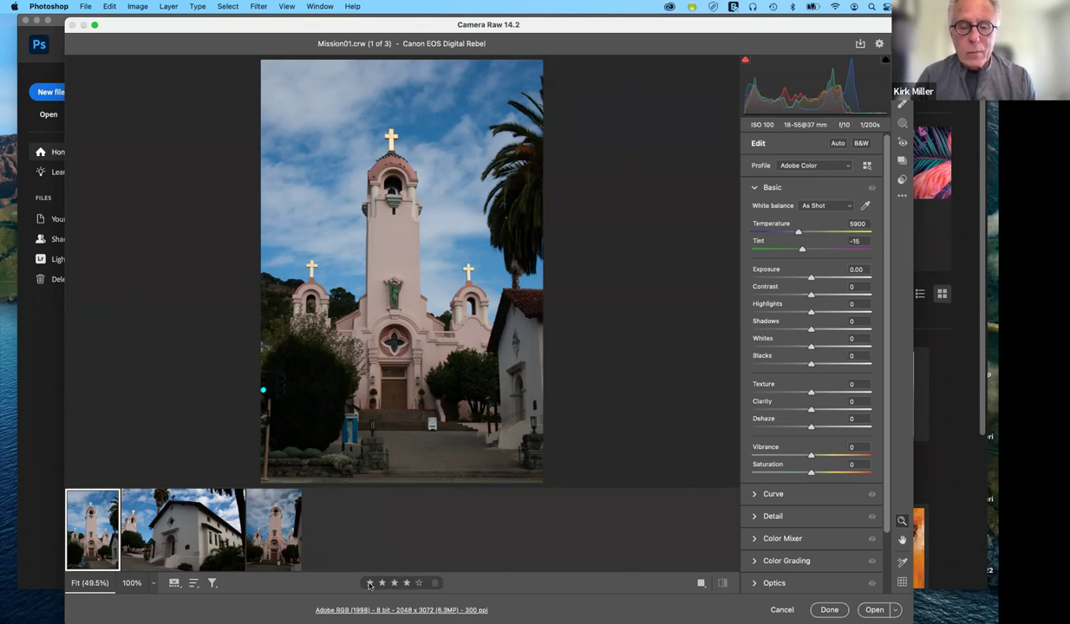
pyautogui.click(419, 583)
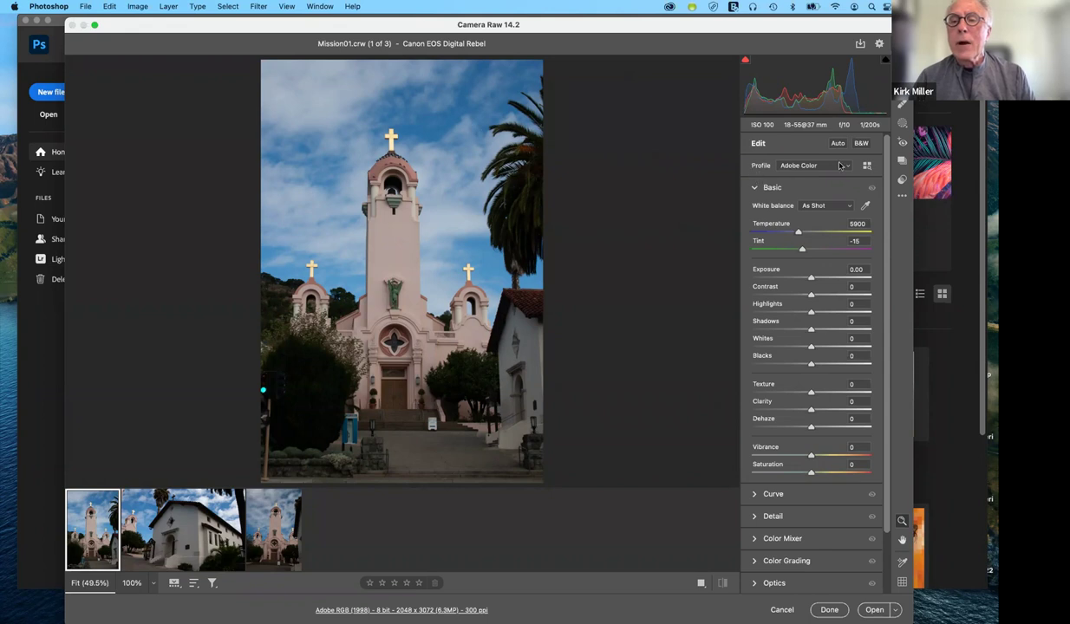
# Collapse the Basic adjustments and examine the Curve and Detail sections, leaving every section collapsed.
pyautogui.click(754, 188)
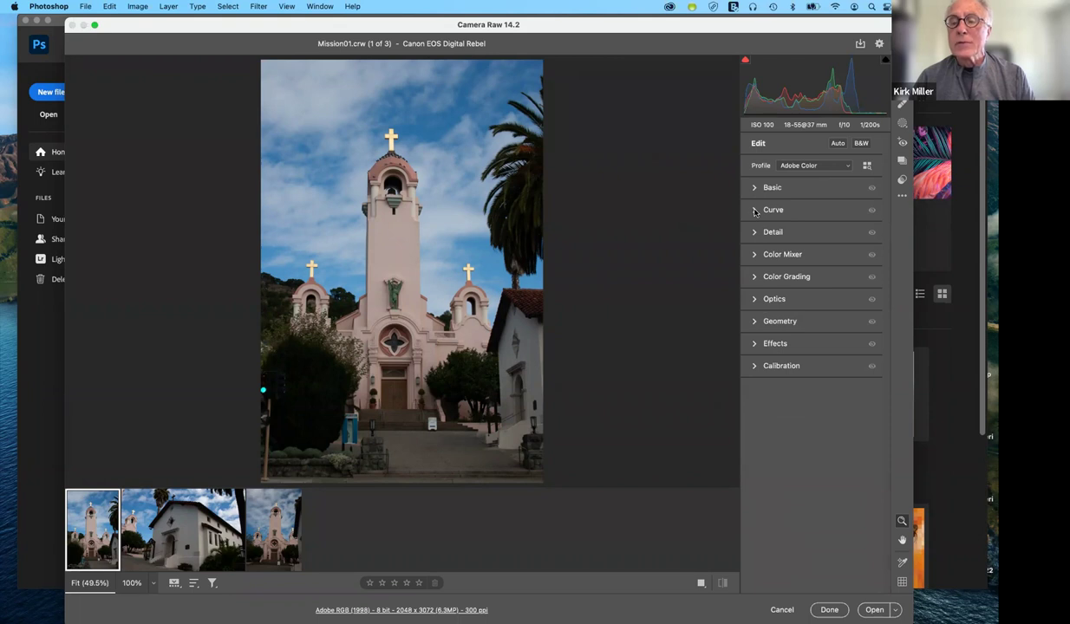
pyautogui.click(755, 210)
pyautogui.click(754, 210)
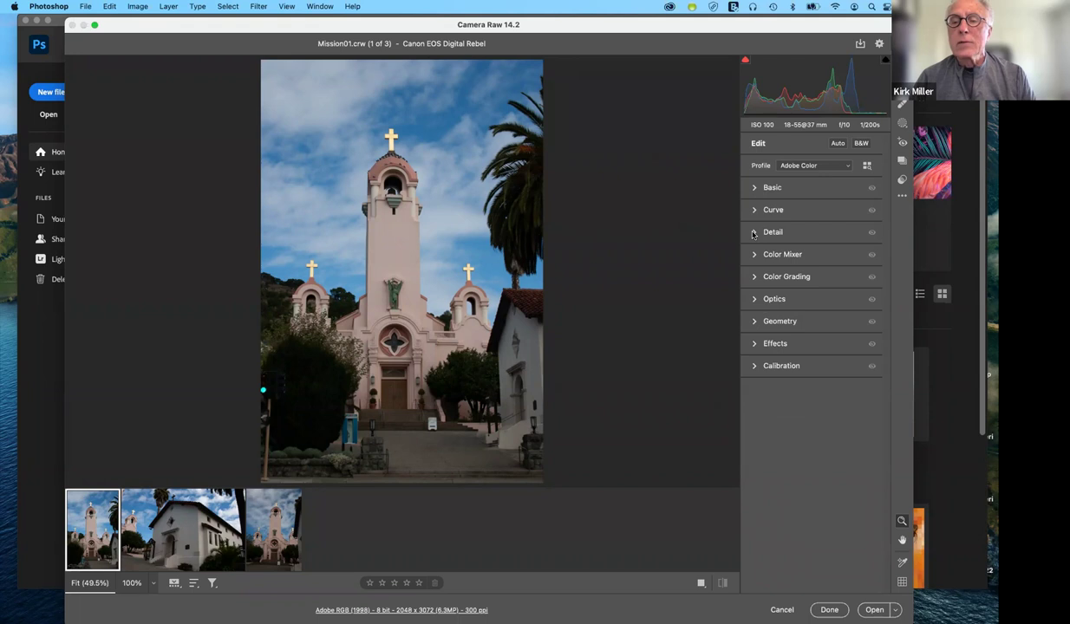
pyautogui.click(754, 232)
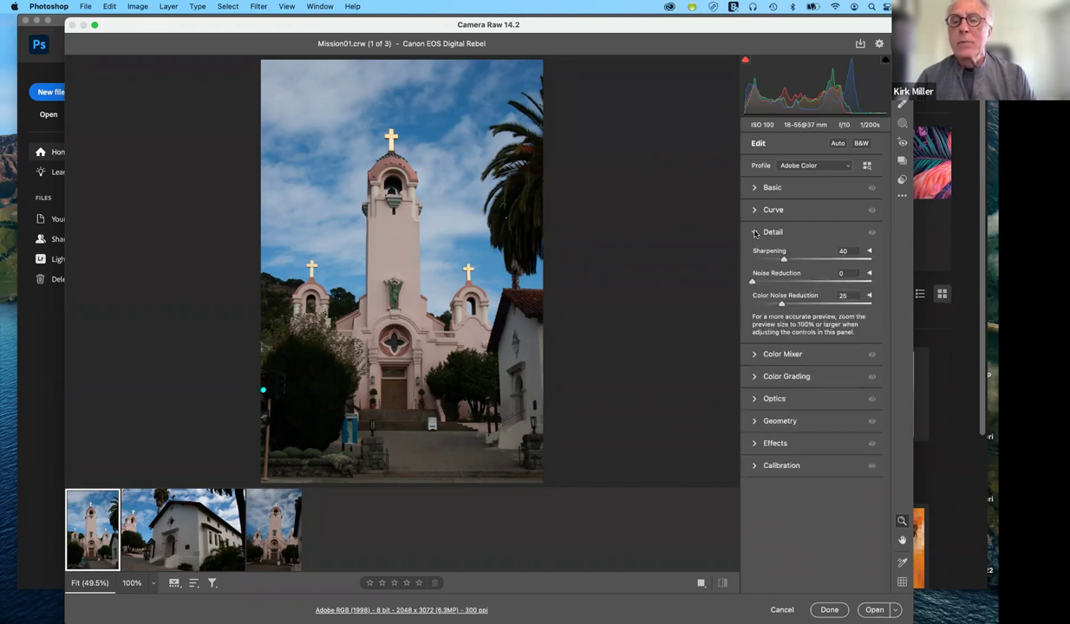
pyautogui.click(754, 233)
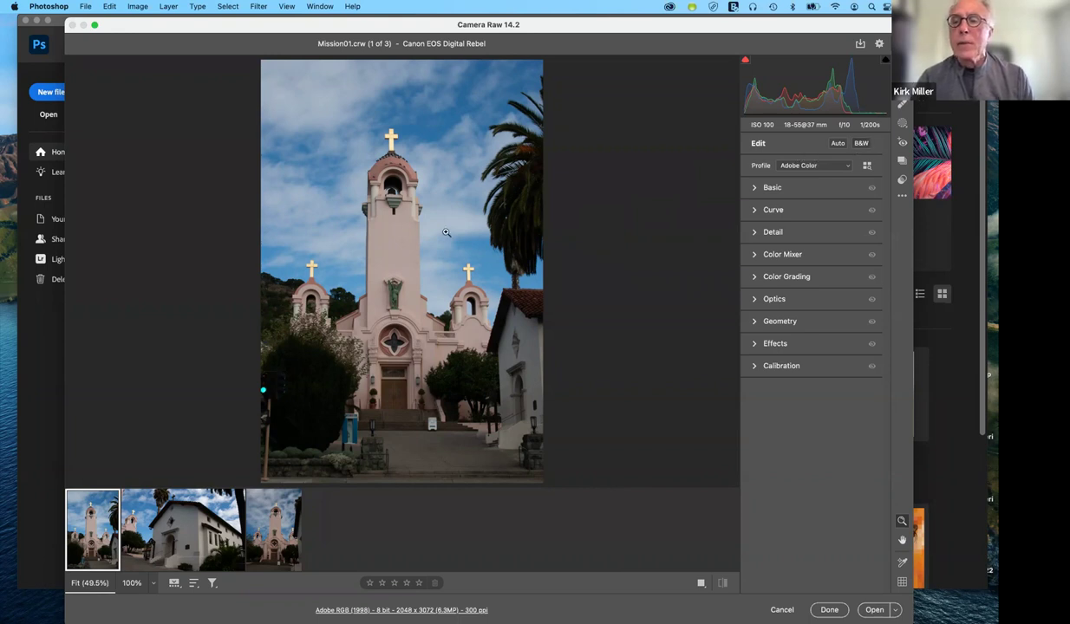
# Apply automatic adjustments to Mission01.crw and compare the result in the Before/After Left/Right view.
pyautogui.click(838, 143)
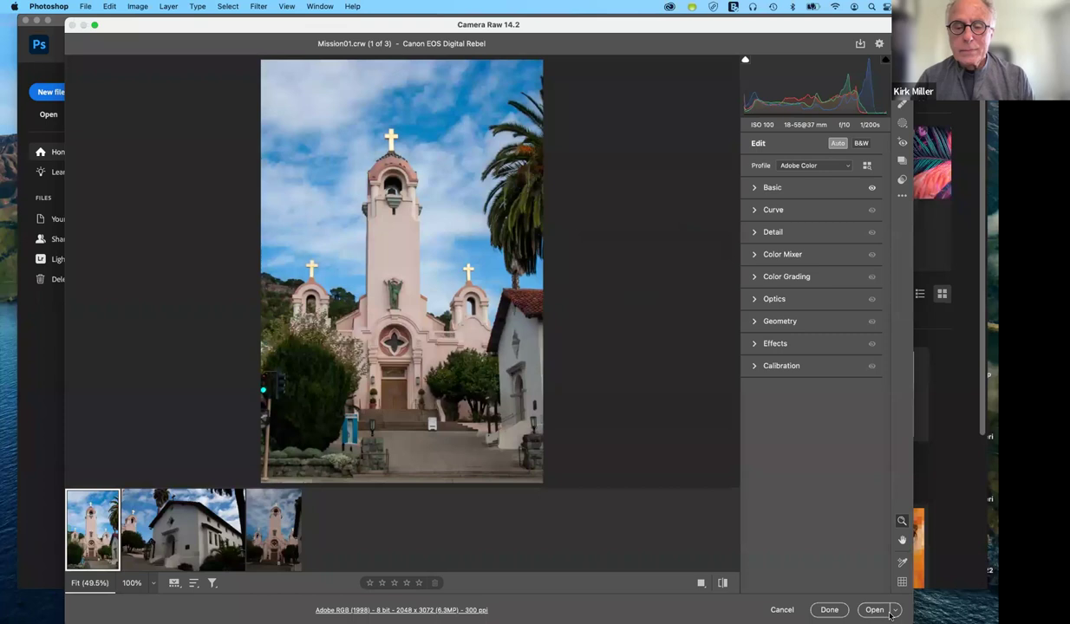
pyautogui.click(702, 583)
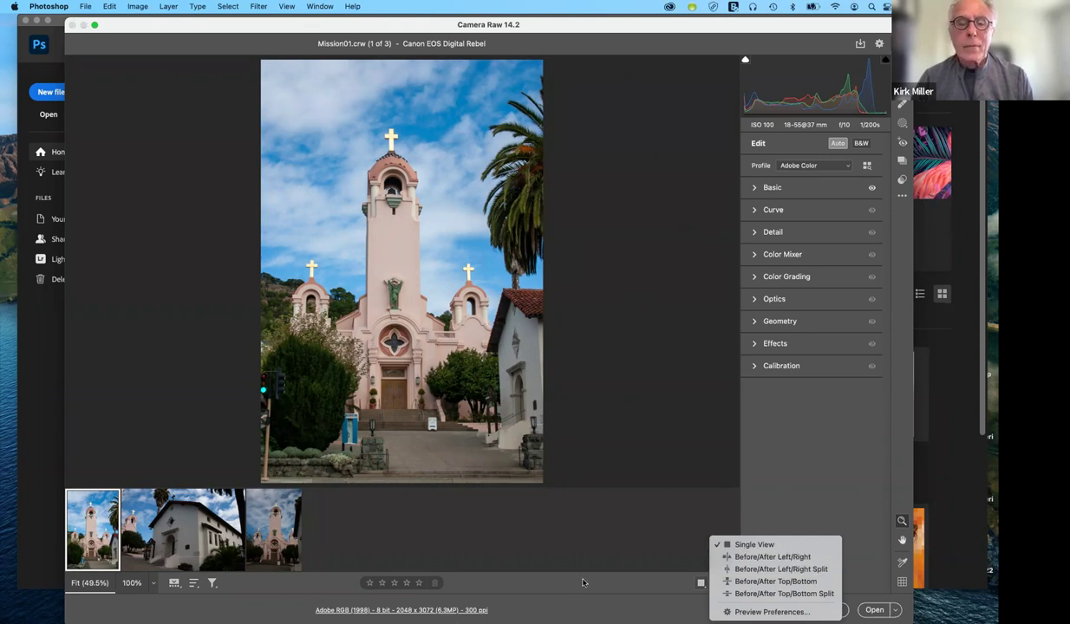
pyautogui.press('q')
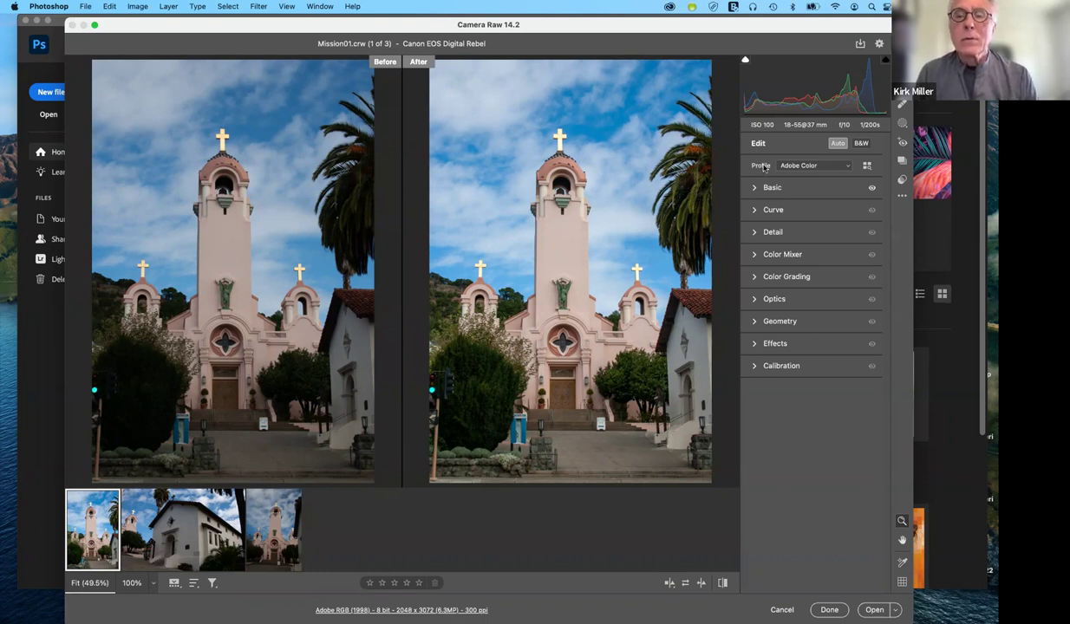
# Apply the Adobe Landscape profile to Mission01.crw and try the Cloudy white balance preset.
pyautogui.click(845, 166)
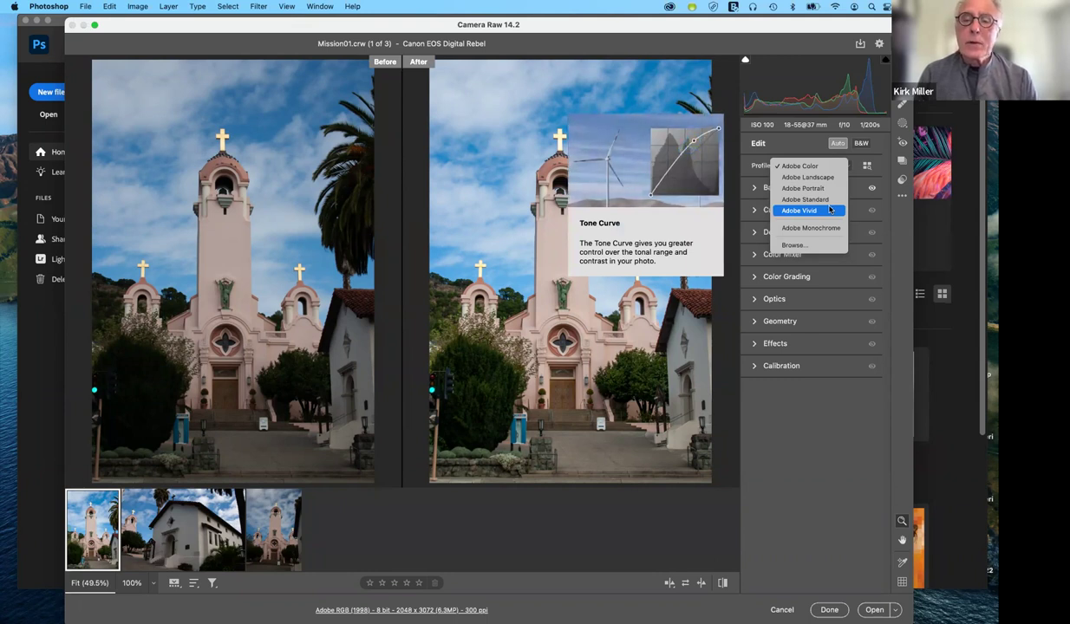
pyautogui.click(830, 178)
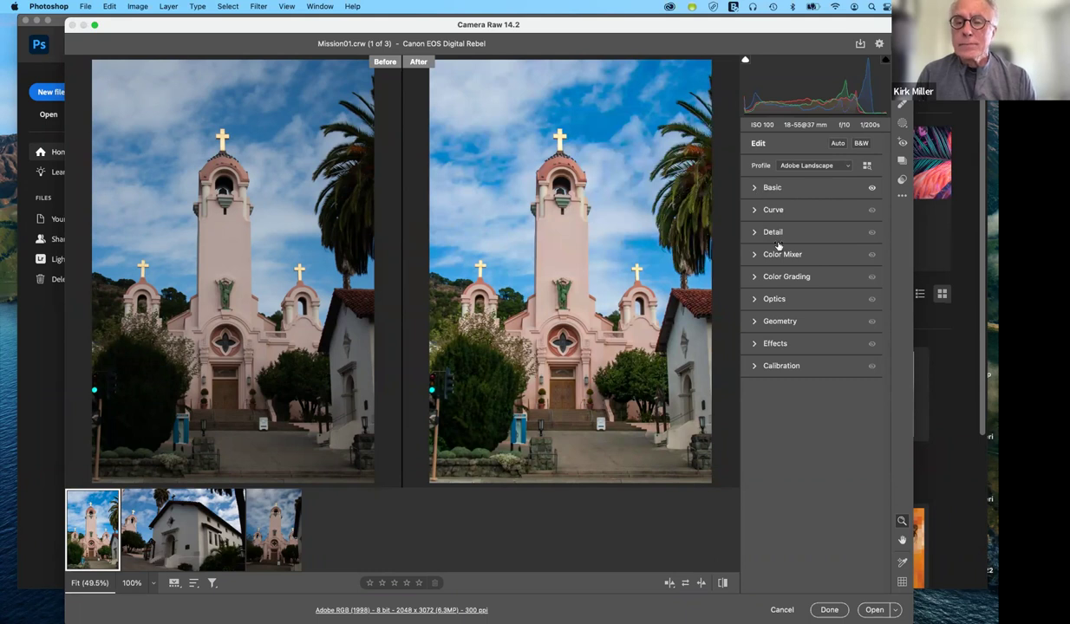
pyautogui.click(756, 187)
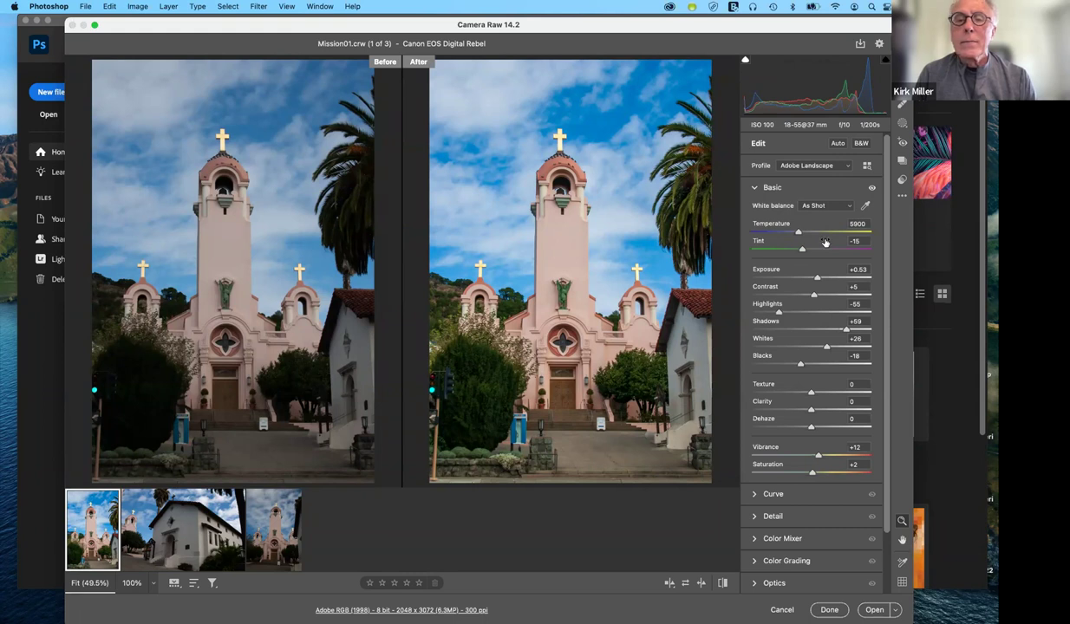
pyautogui.click(825, 206)
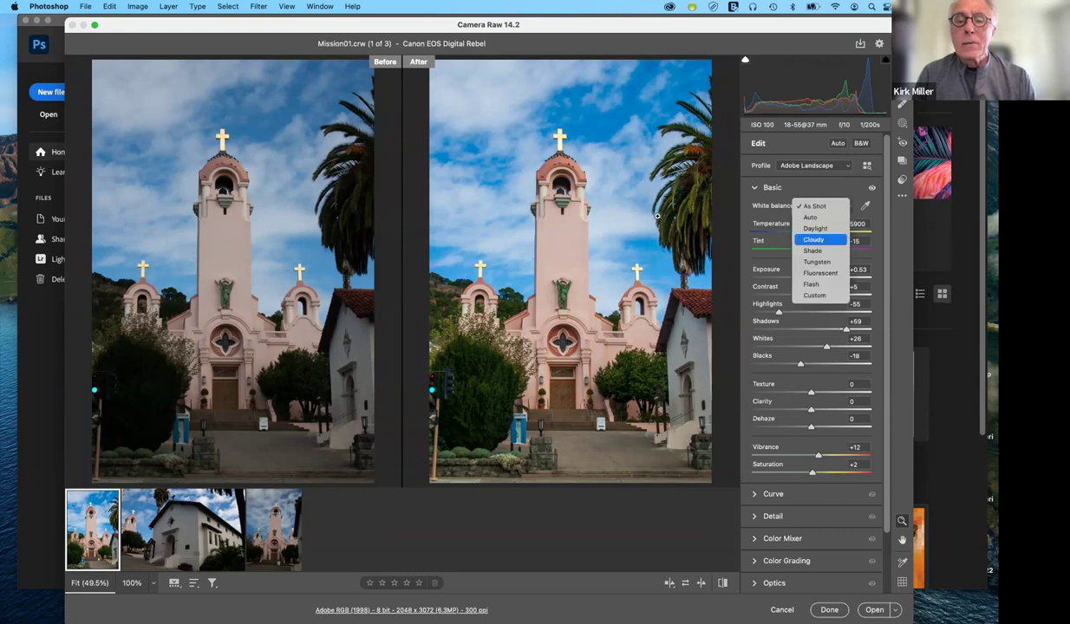
pyautogui.press('Return')
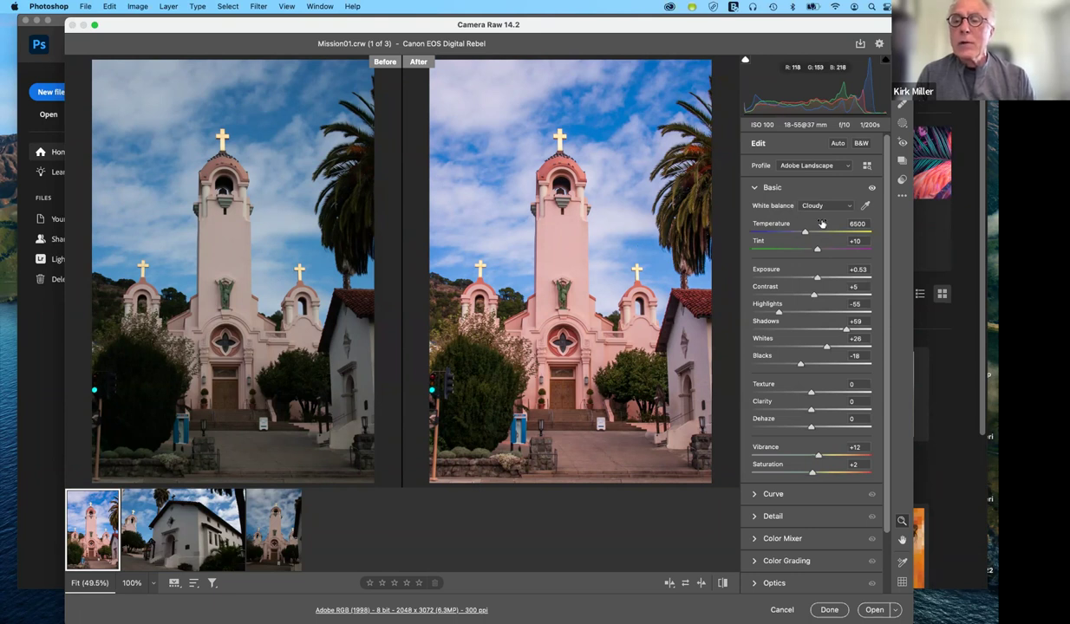
# Sample neutral areas of the photo with the White Balance tool for a custom temperature of 6050 and tint of -10.
pyautogui.click(867, 206)
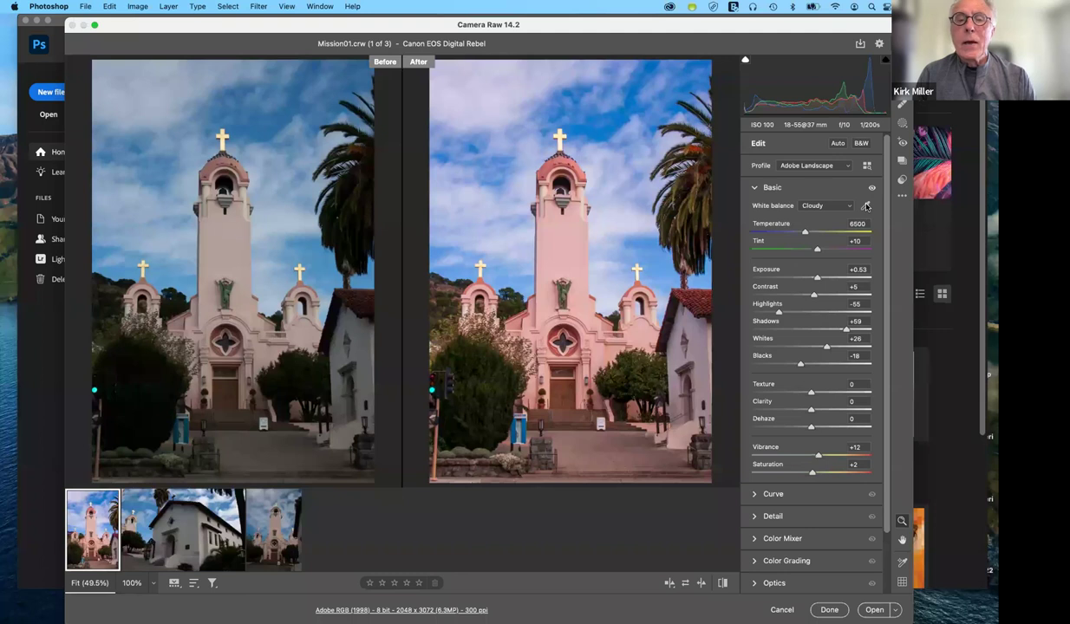
pyautogui.click(493, 113)
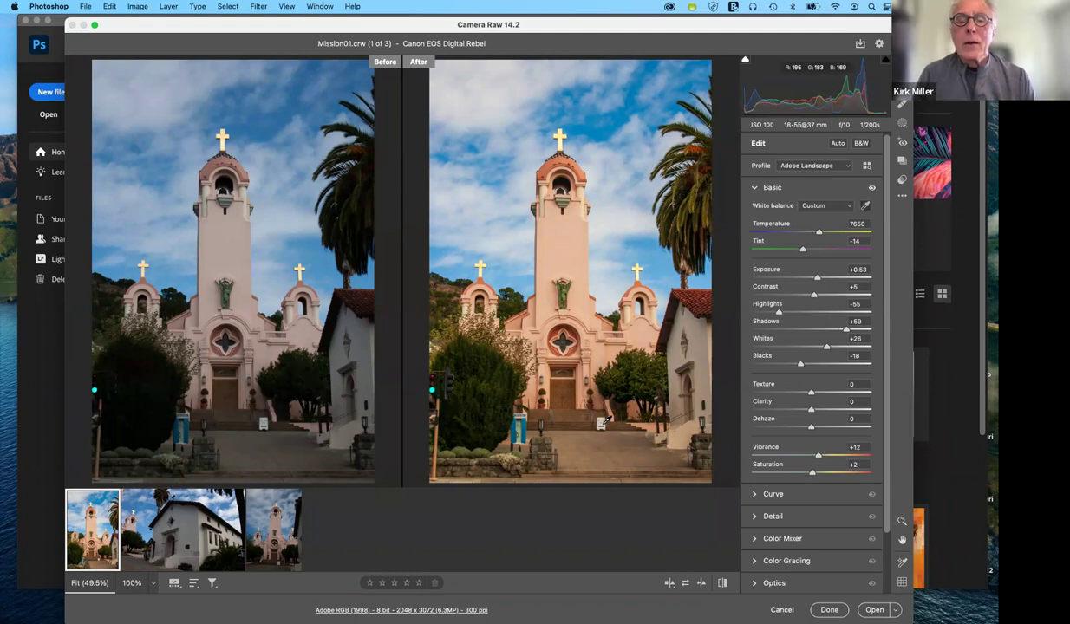
pyautogui.click(546, 218)
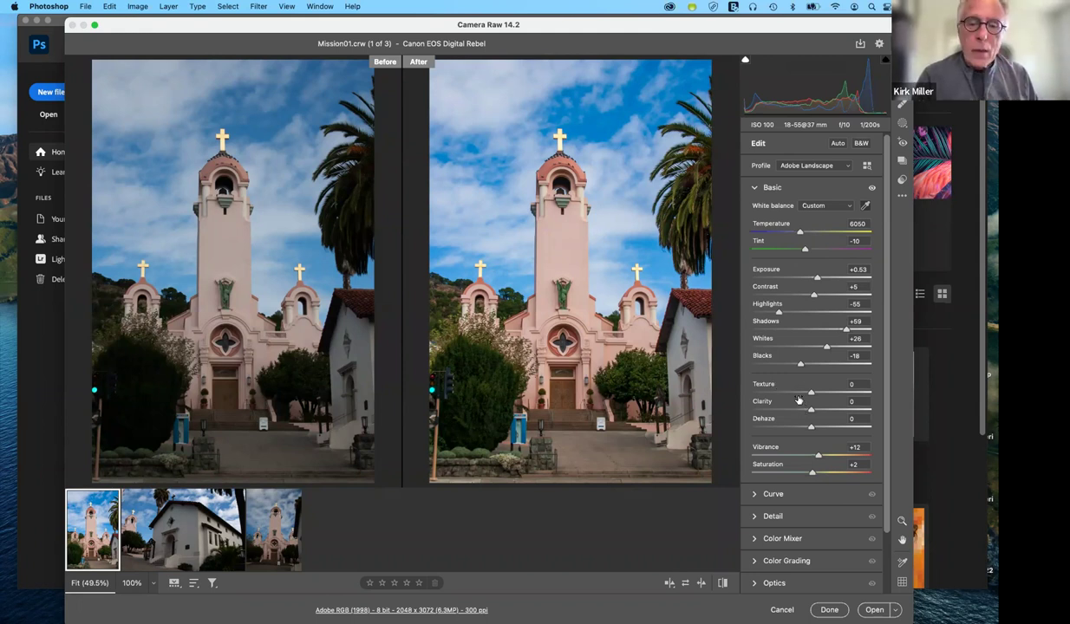
# Set the exposure to +0.50, trying the extremes of +4.65 and -5.00 along the way.
pyautogui.moveTo(798, 400)
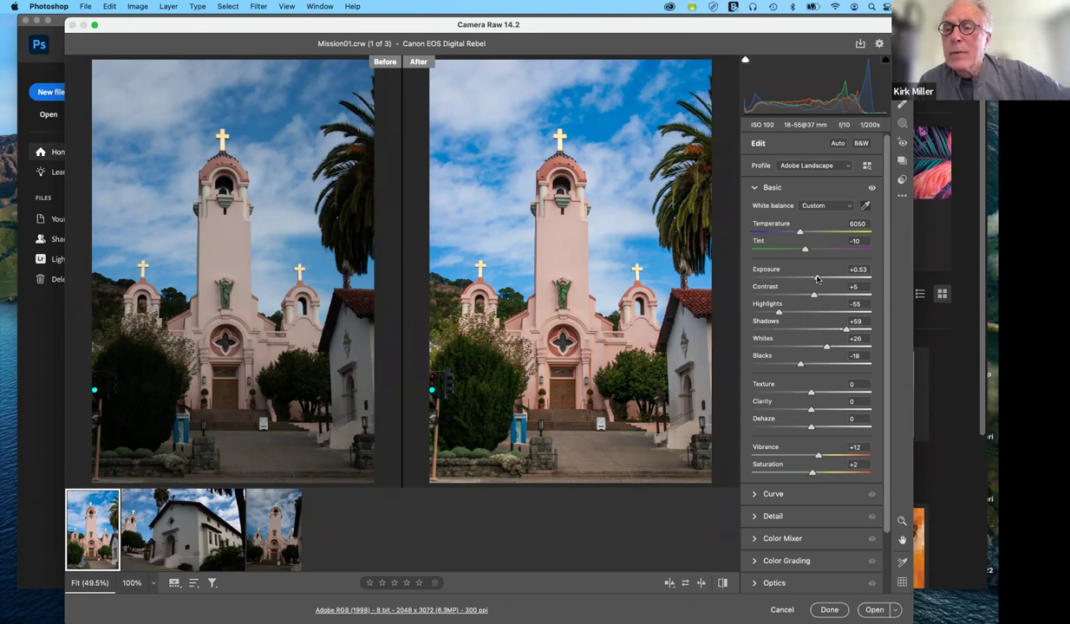
pyautogui.moveTo(817, 278); pyautogui.dragTo(816, 278)
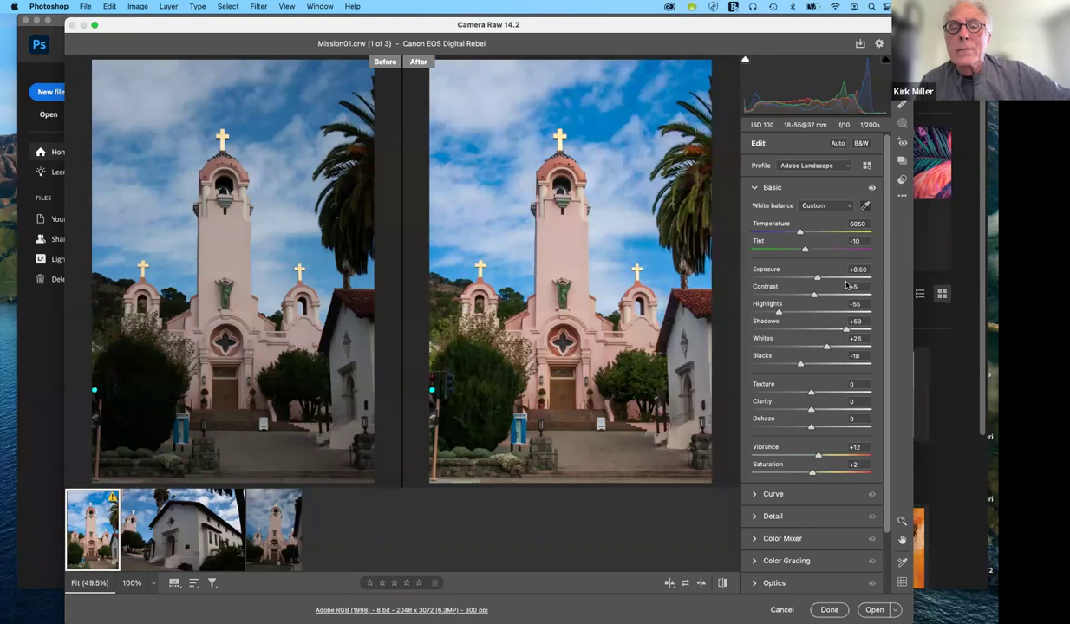
pyautogui.click(867, 278)
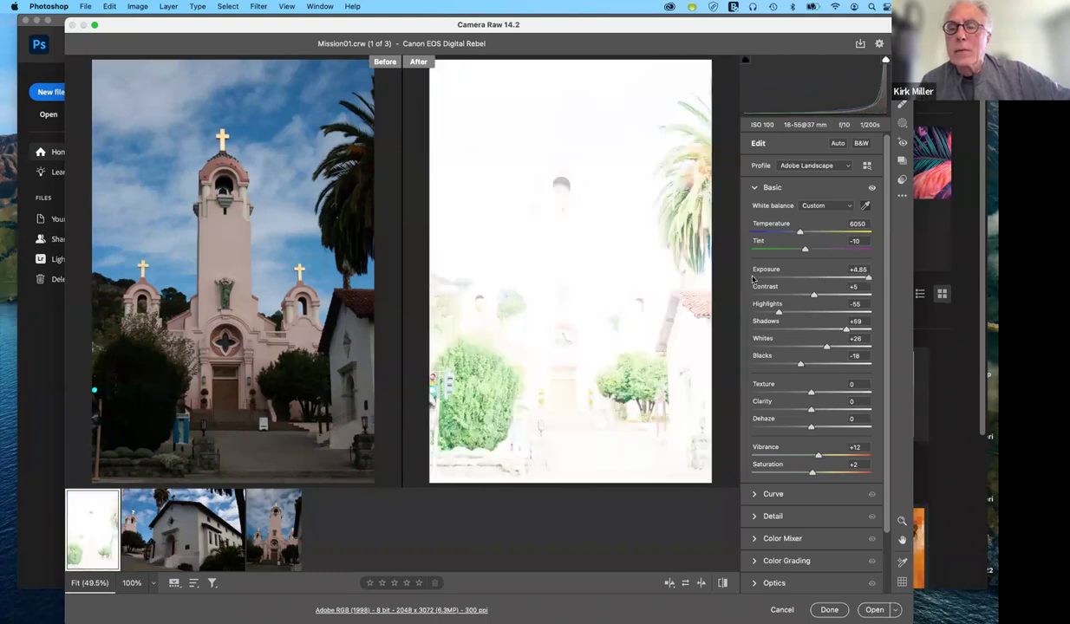
pyautogui.press('Tab')
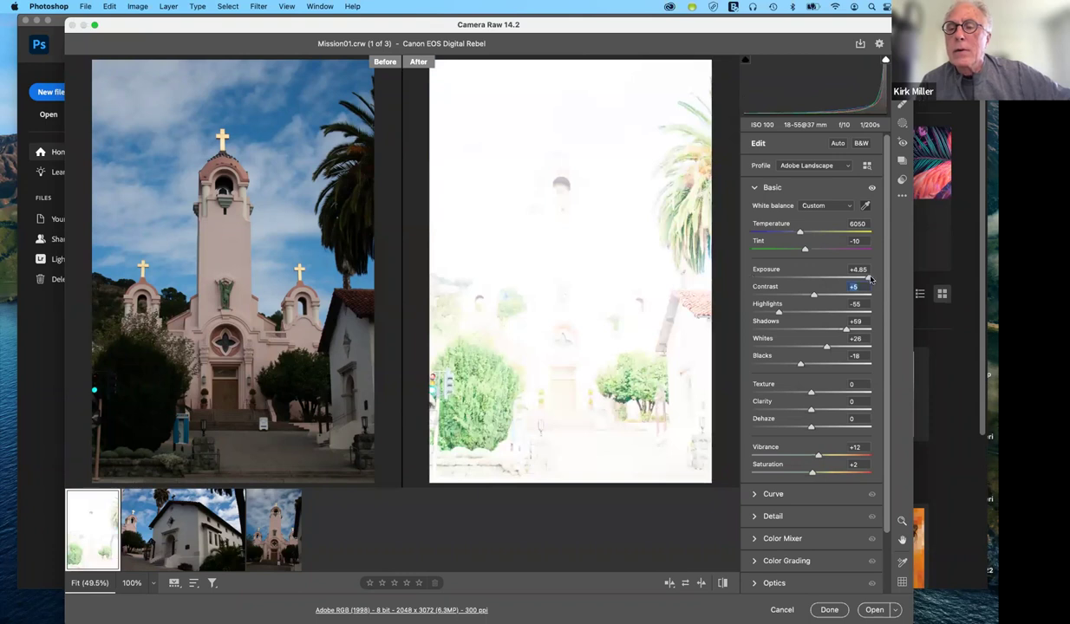
pyautogui.click(752, 277)
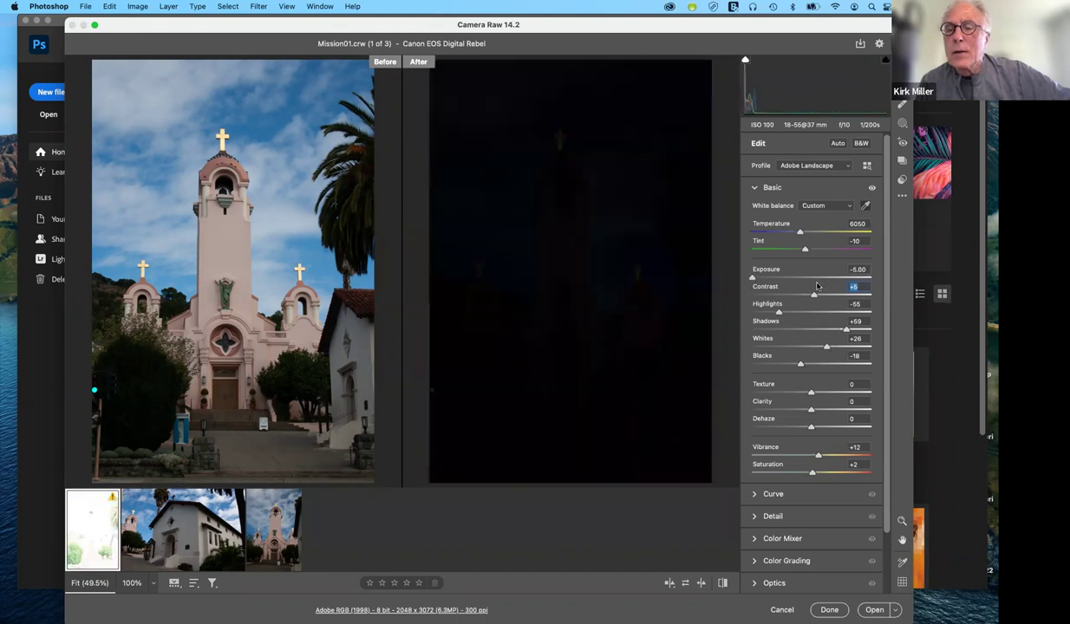
pyautogui.click(817, 285)
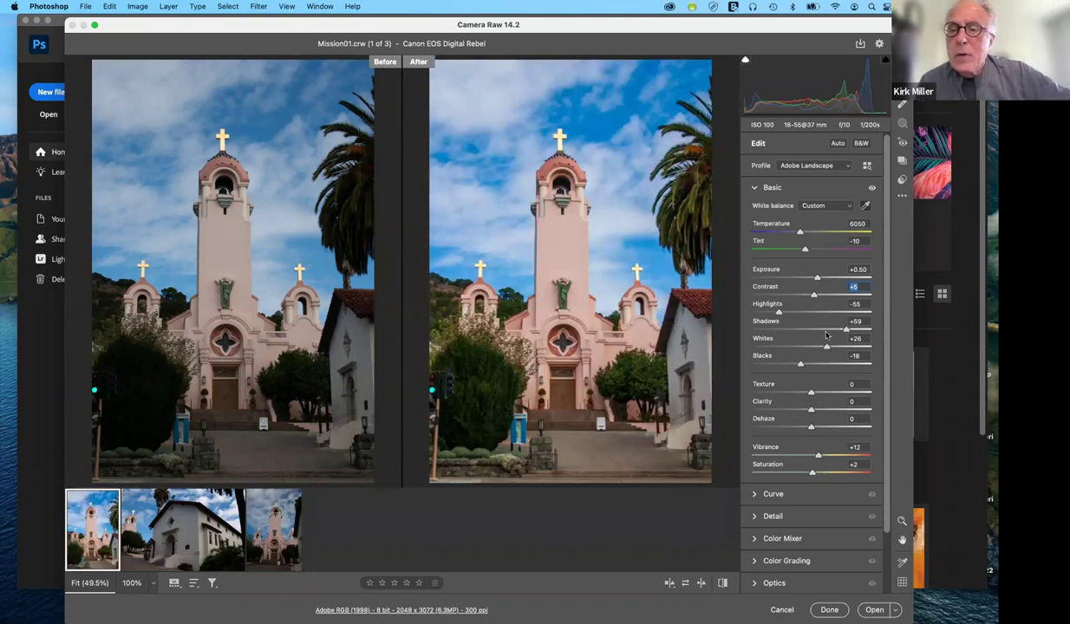
# Reset the contrast of Mission01.crw to 0.
pyautogui.click(814, 297)
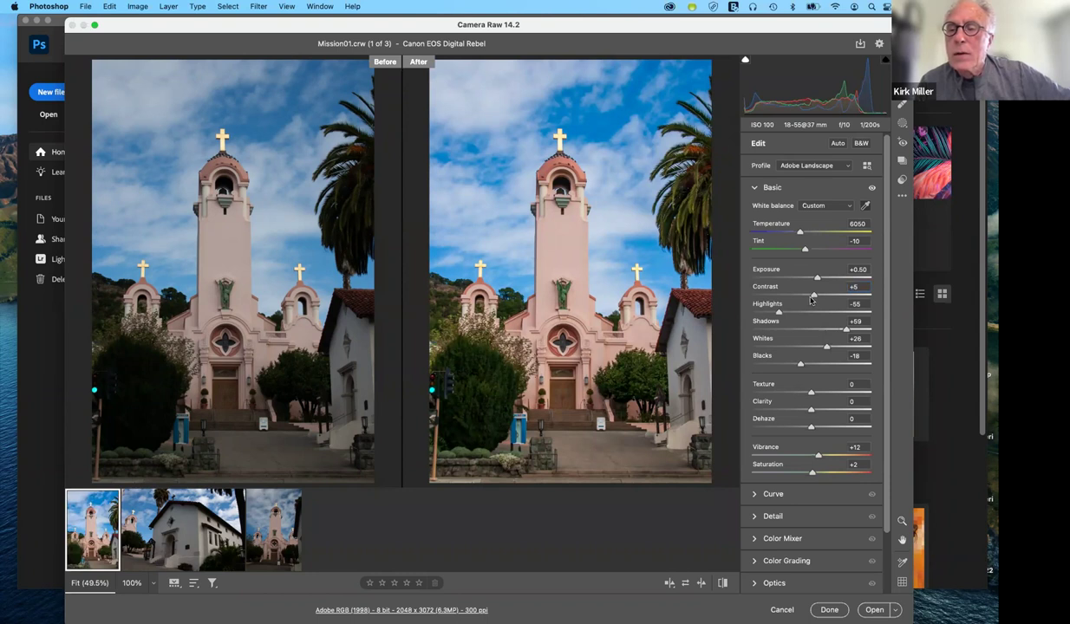
pyautogui.moveTo(811, 300); pyautogui.dragTo(810, 301)
pyautogui.doubleClick(809, 301)
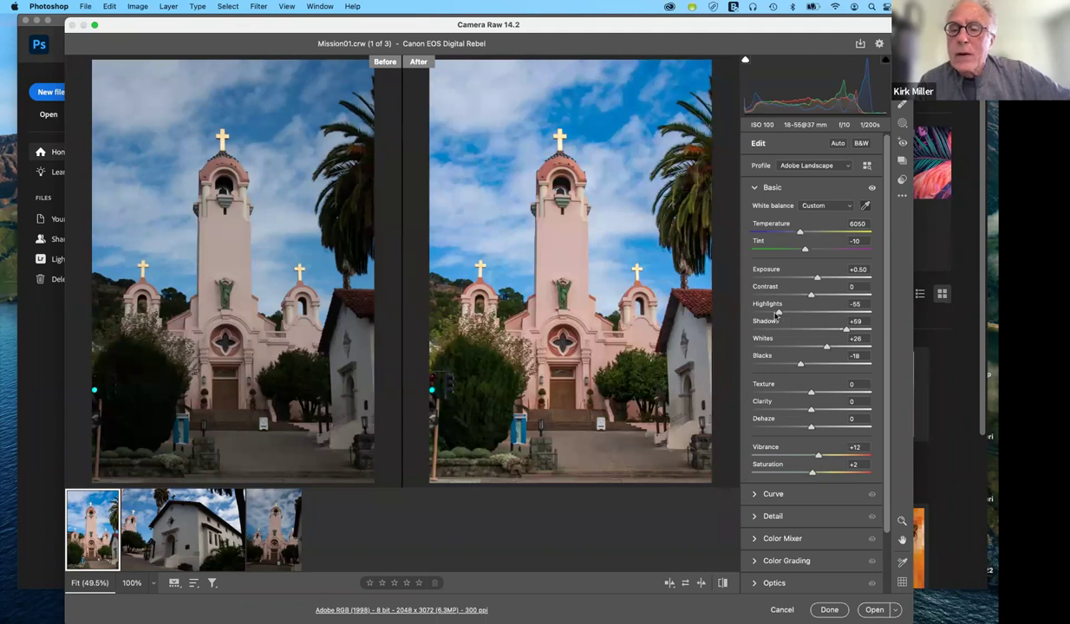
# Try raising the highlights to about +20, and settle on a highlights value of -21.
pyautogui.click(825, 312)
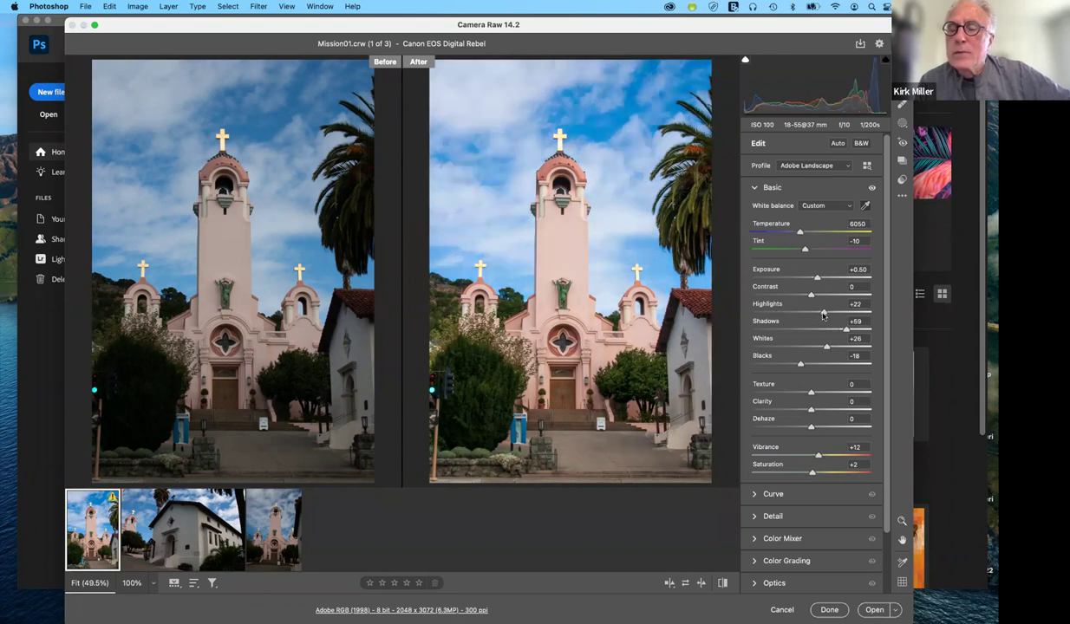
pyautogui.moveTo(824, 315); pyautogui.dragTo(822, 315)
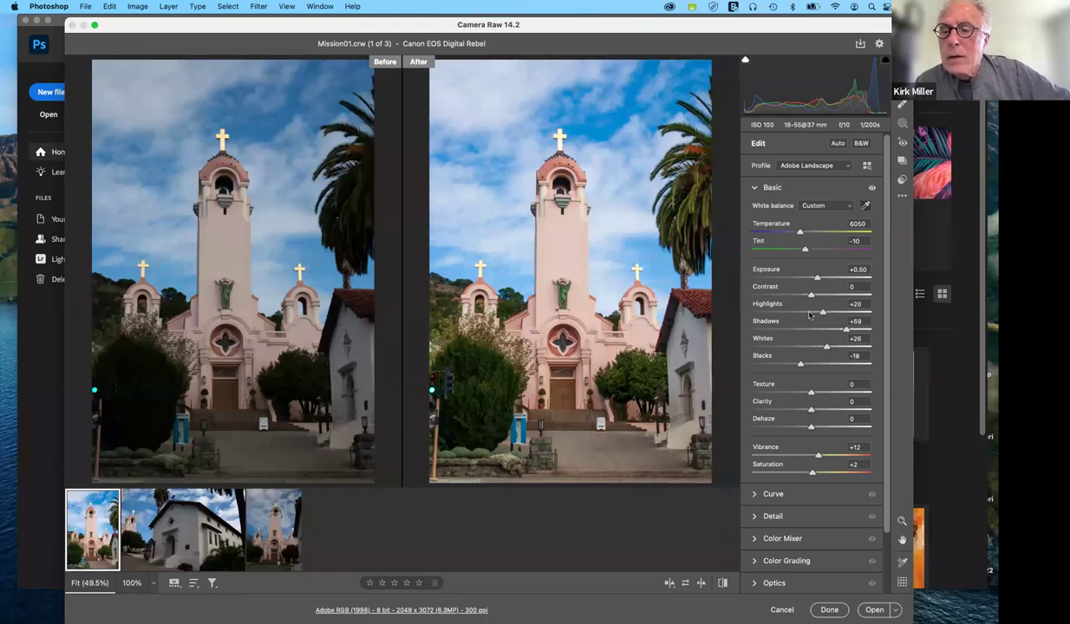
pyautogui.moveTo(809, 315); pyautogui.dragTo(800, 314)
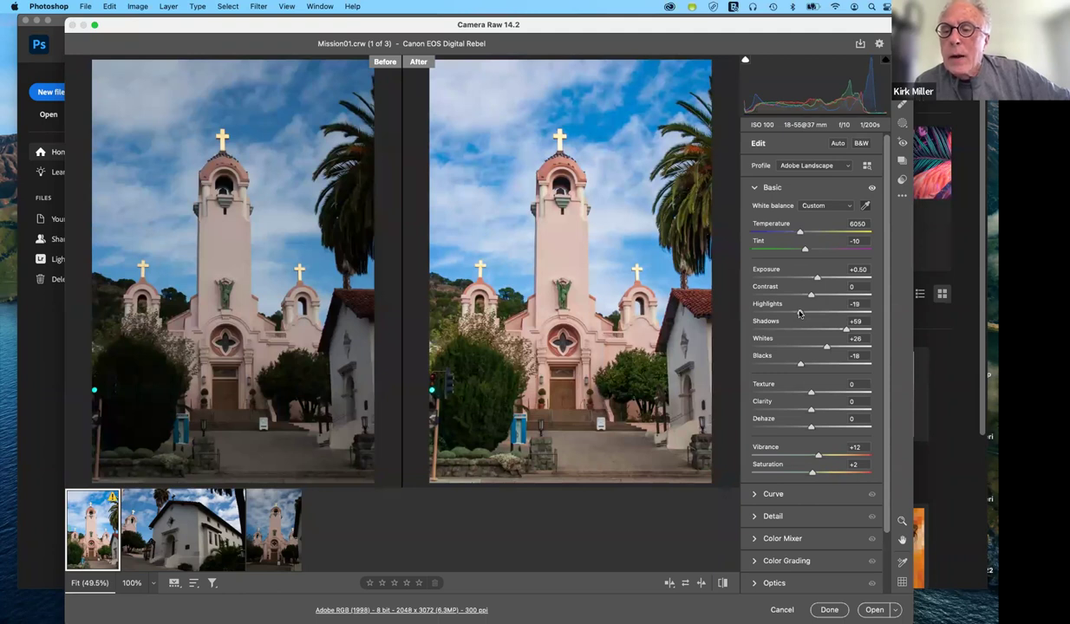
pyautogui.click(800, 314)
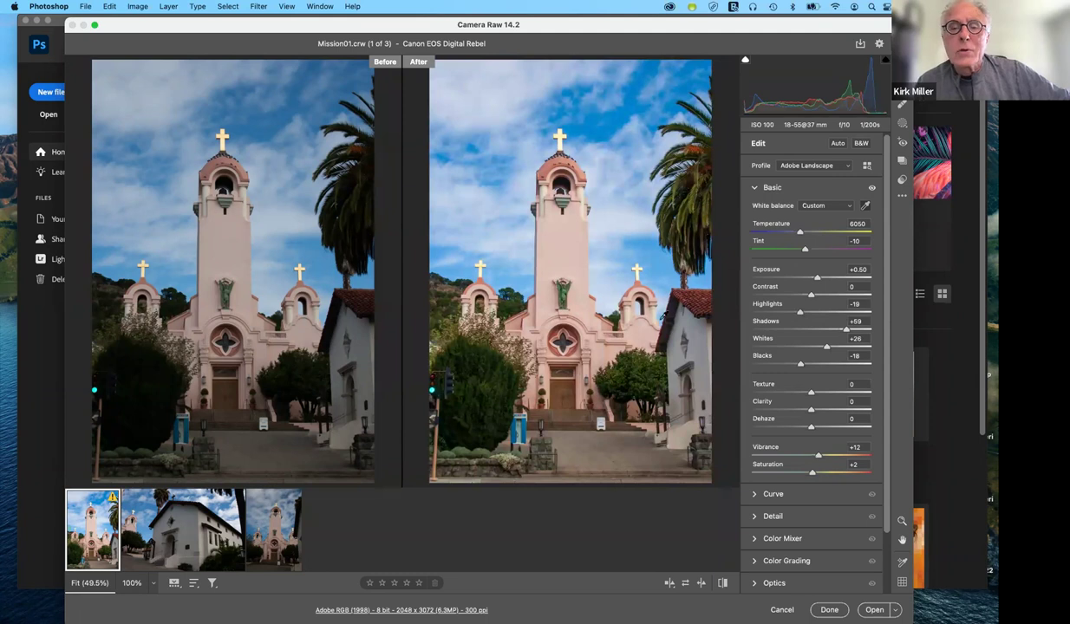
pyautogui.press('Left')
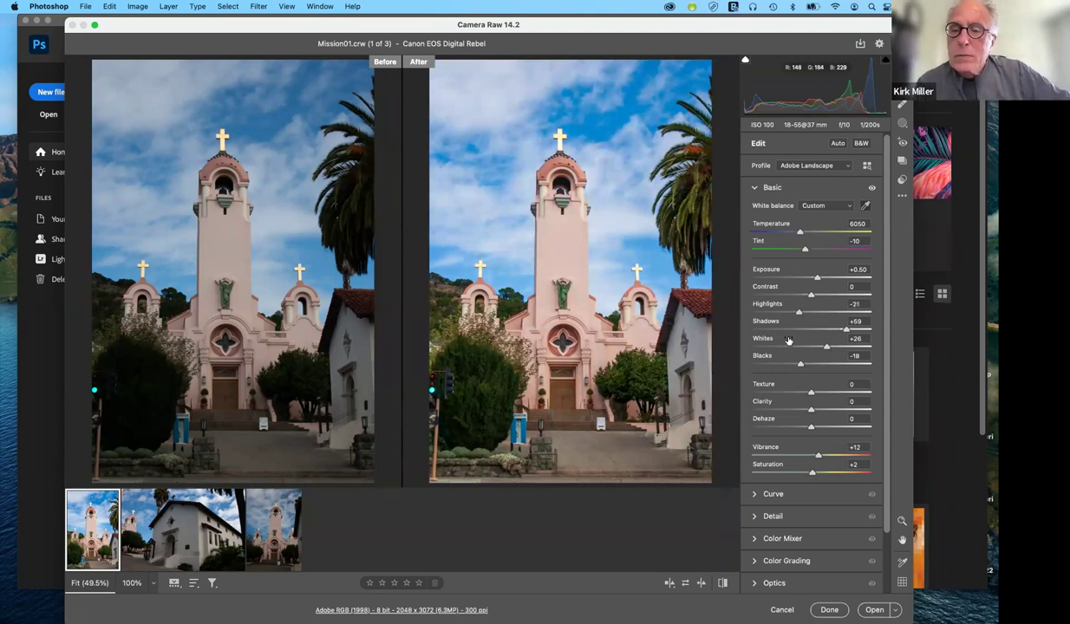
# Try shadows values between +64 and +72, and enter a shadows value of +7.
pyautogui.click(855, 330)
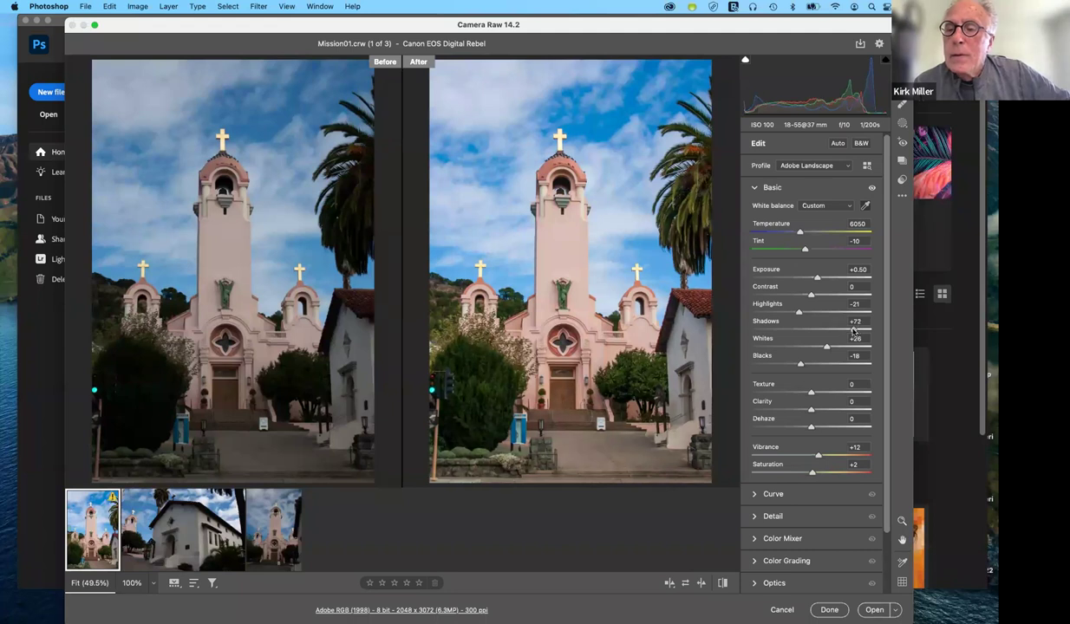
pyautogui.moveTo(854, 330); pyautogui.dragTo(853, 331)
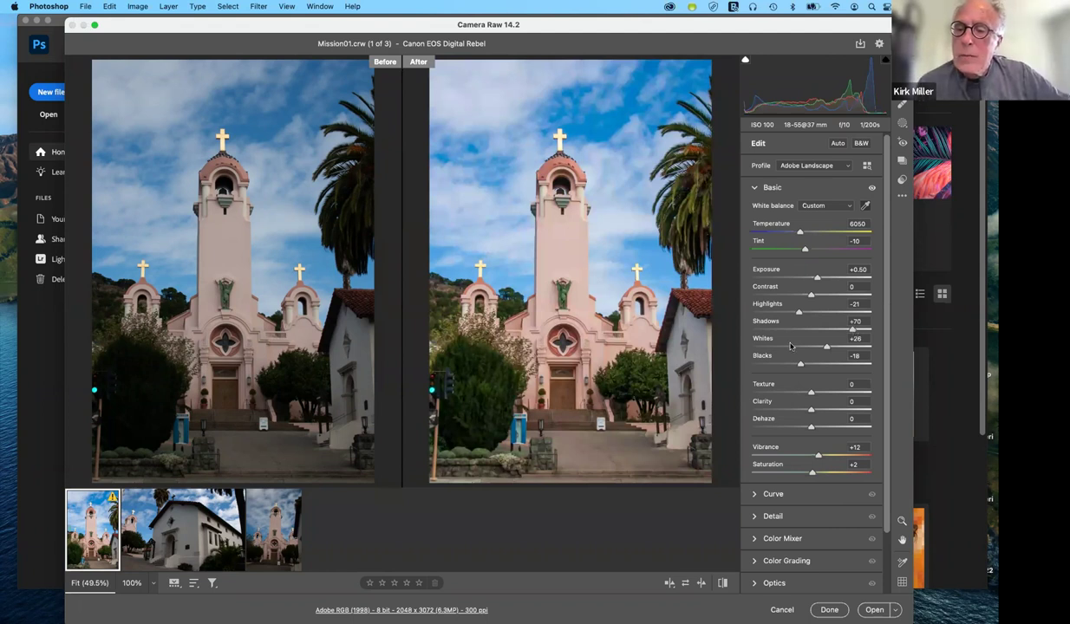
pyautogui.moveTo(853, 331); pyautogui.dragTo(849, 331)
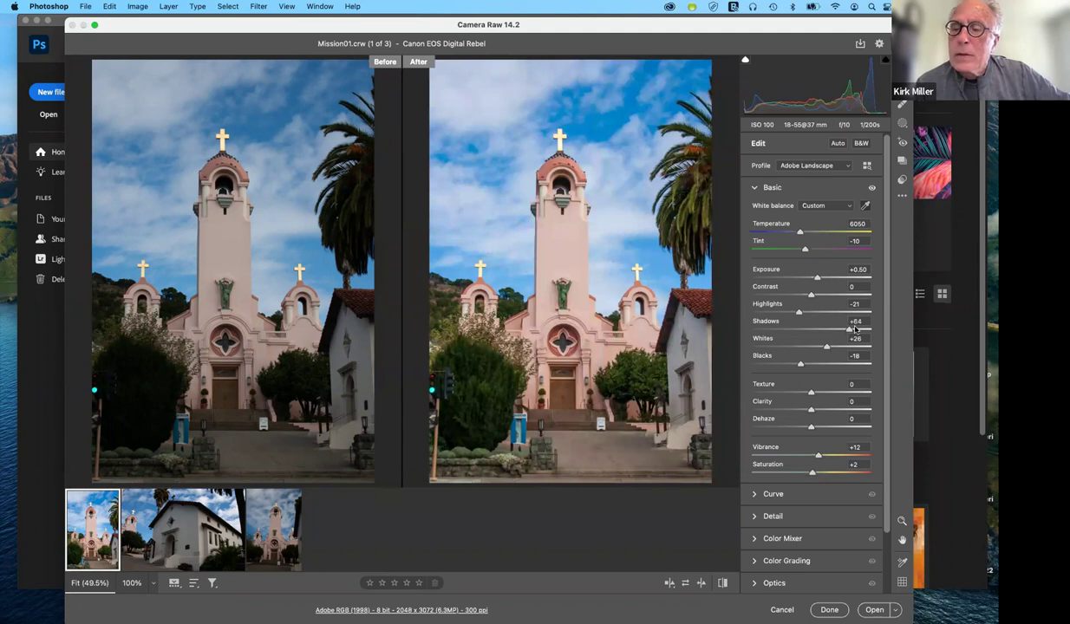
pyautogui.moveTo(854, 331); pyautogui.dragTo(849, 328)
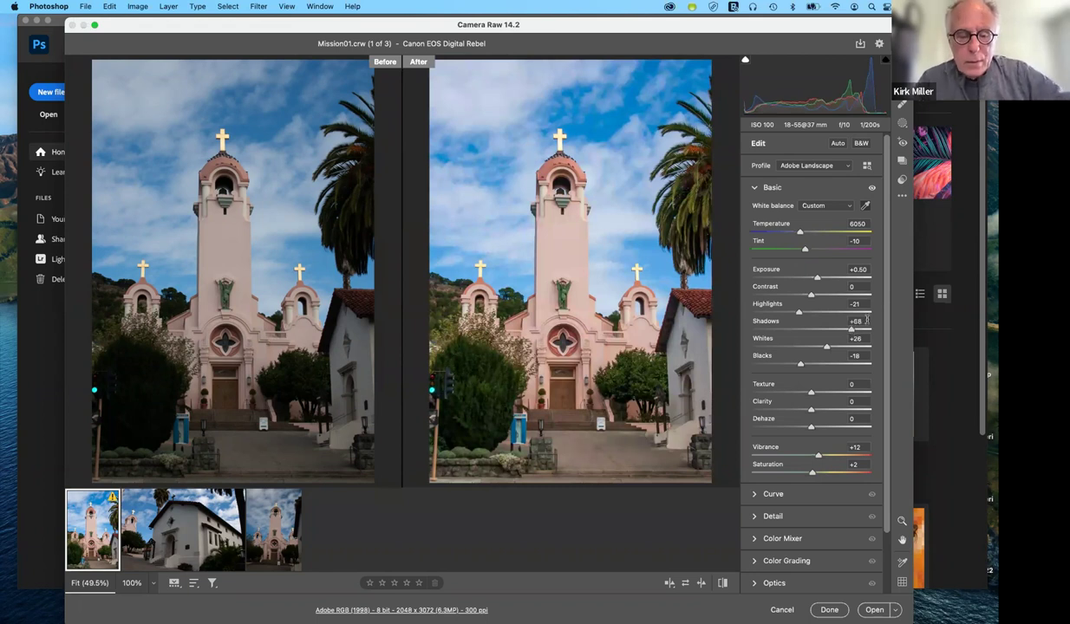
pyautogui.click(866, 320)
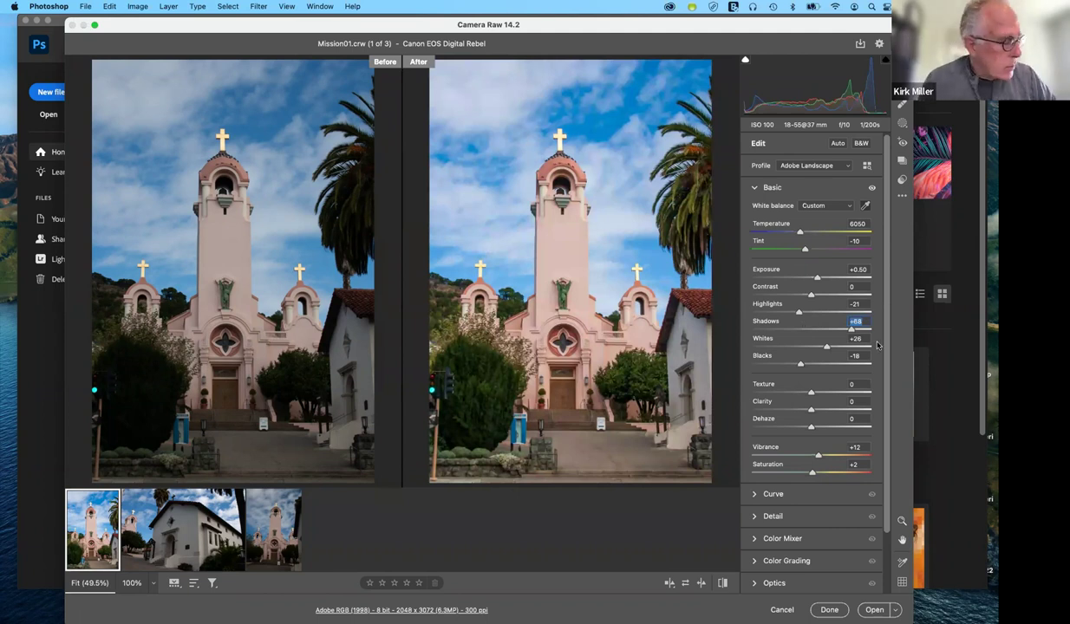
pyautogui.write('7')
pyautogui.press('Return')
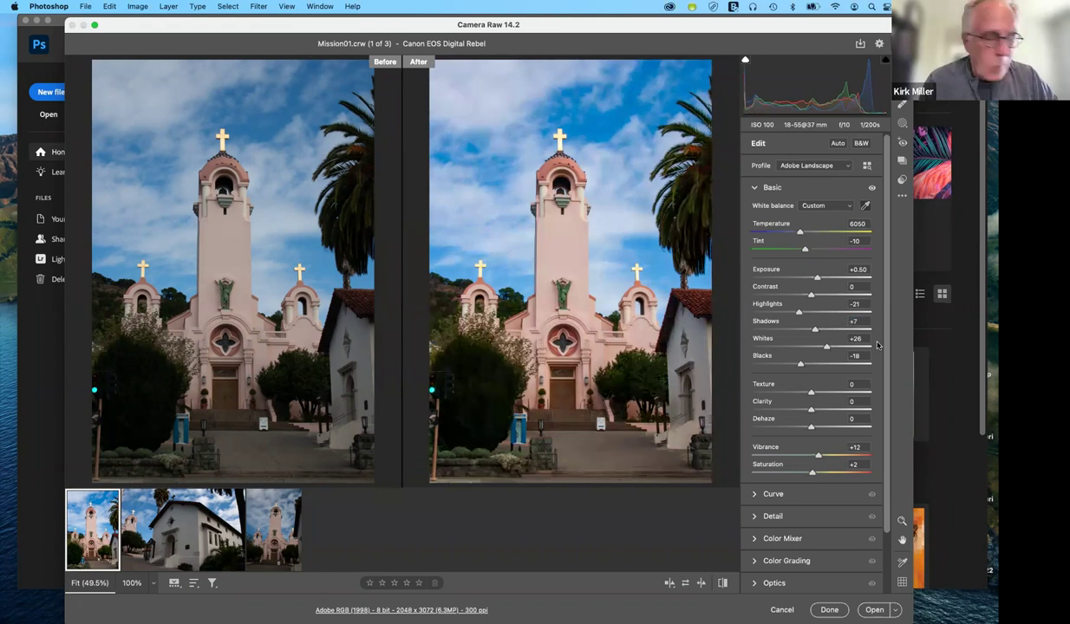
pyautogui.press('Tab')
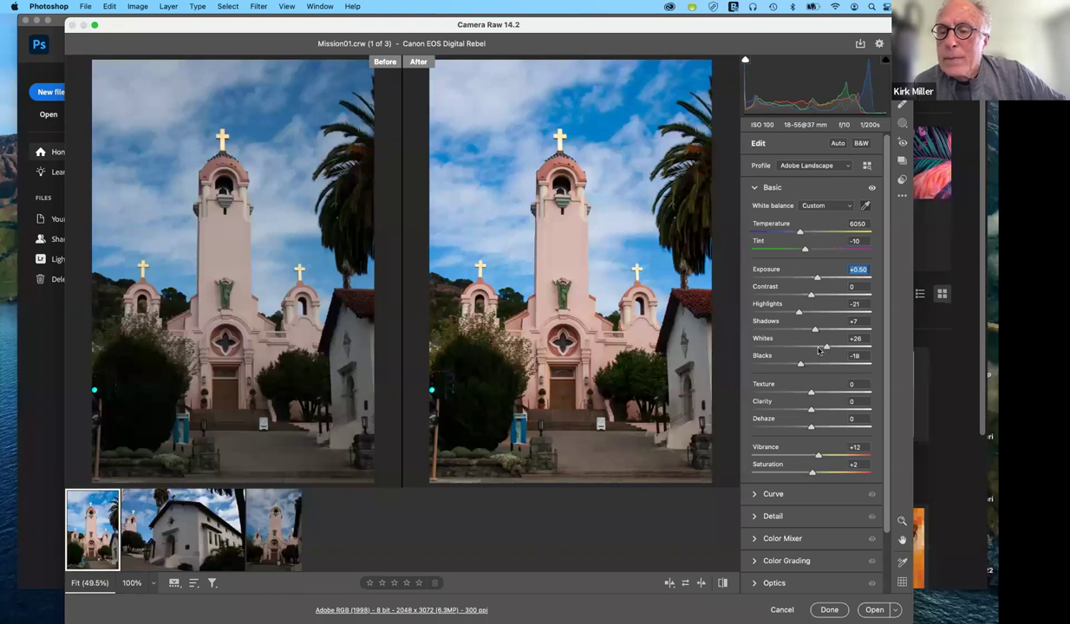
# Set the whites of Mission01.crw to +20 and the blacks to -10.
pyautogui.click(818, 349)
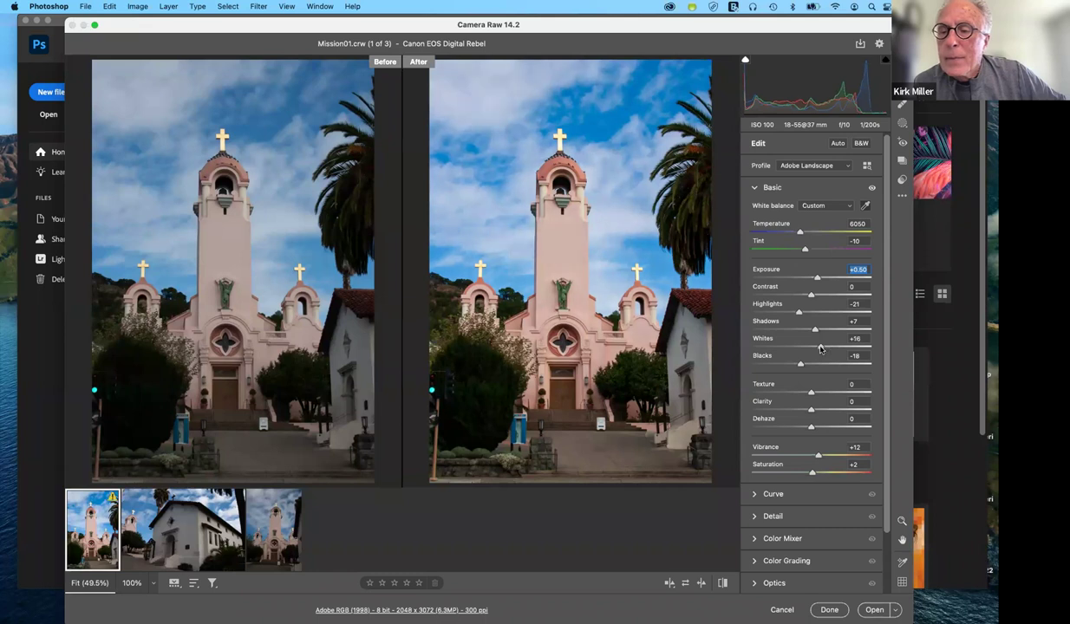
pyautogui.click(823, 346)
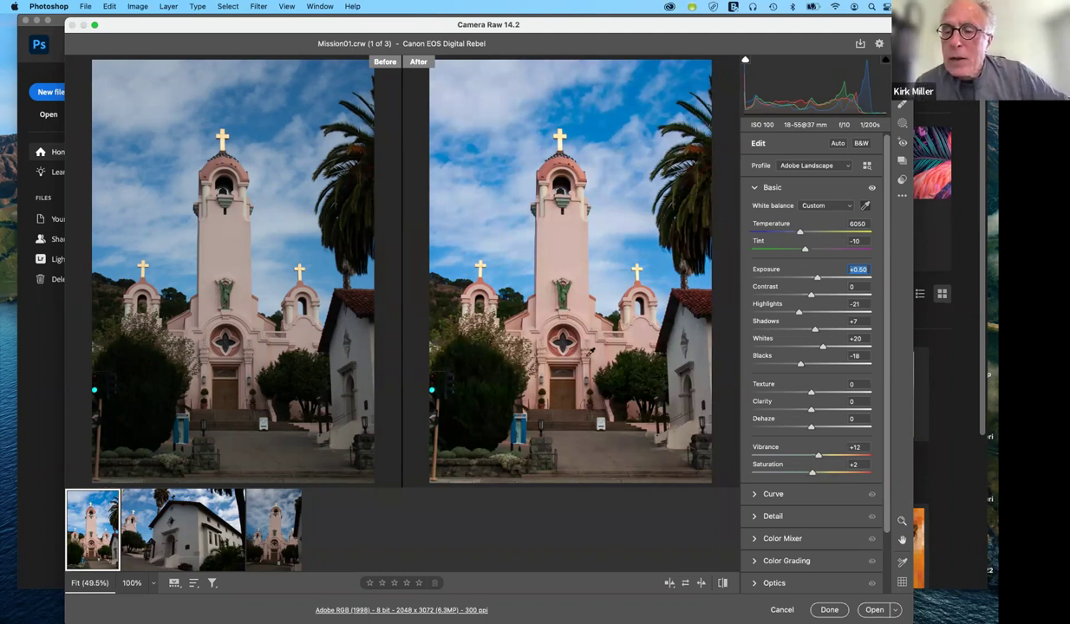
pyautogui.click(807, 366)
pyautogui.click(805, 367)
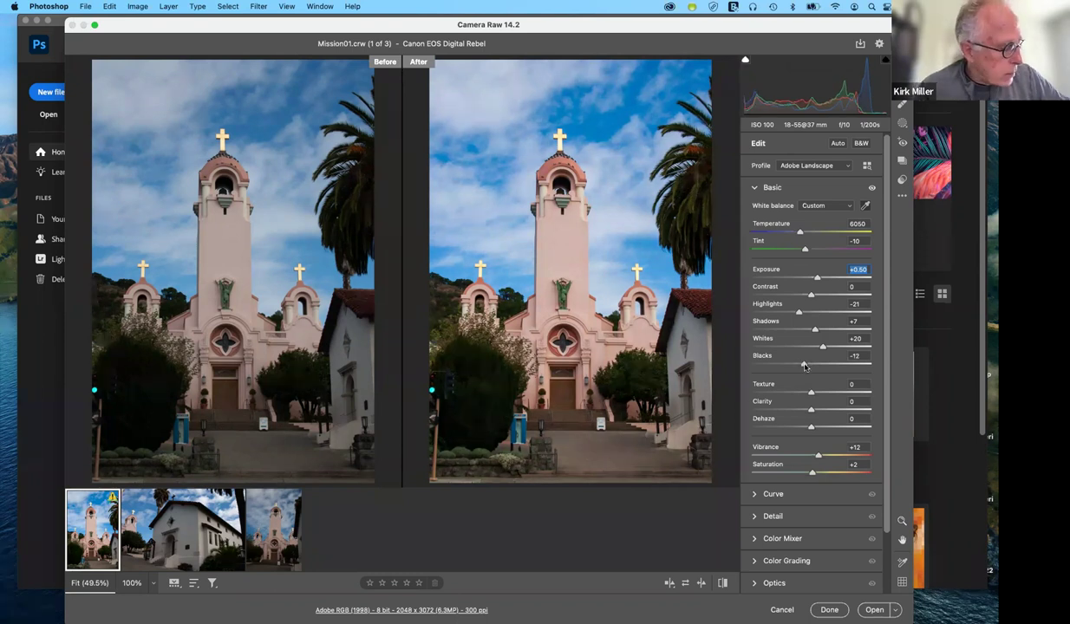
pyautogui.click(806, 367)
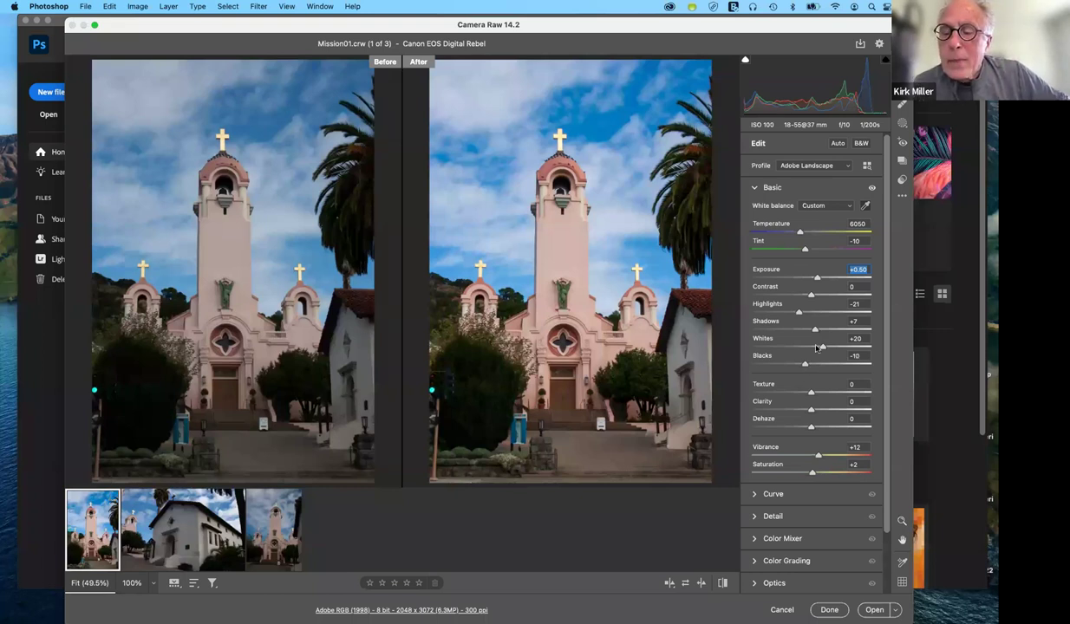
# Raise the clarity to +20 and the vibrance to +20.
pyautogui.click(823, 410)
pyautogui.moveTo(823, 410); pyautogui.dragTo(825, 410)
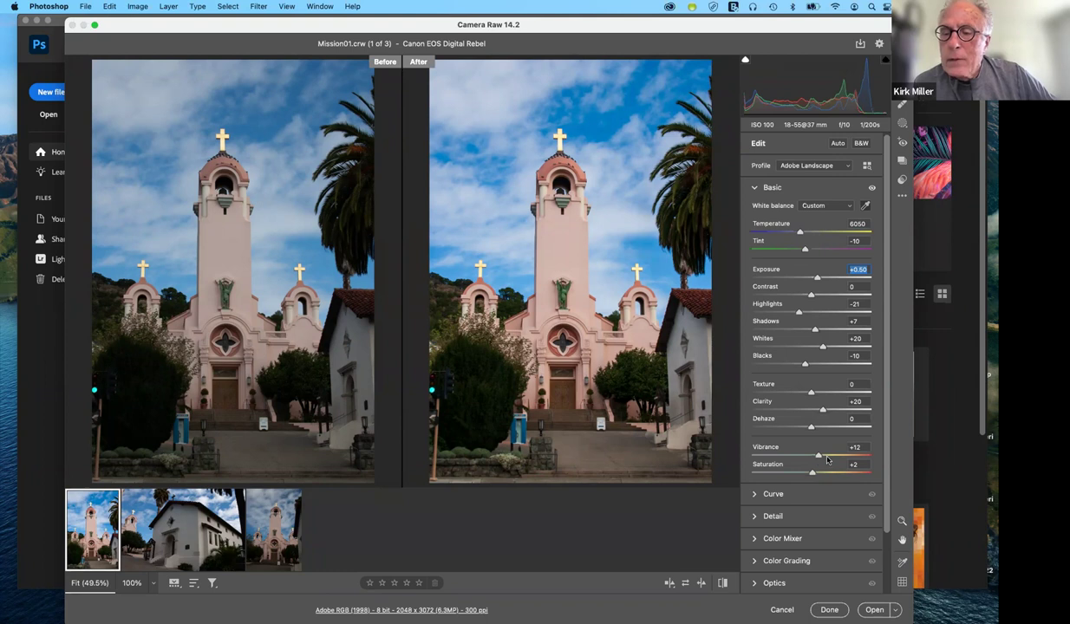
pyautogui.click(828, 457)
pyautogui.moveTo(826, 460); pyautogui.dragTo(823, 461)
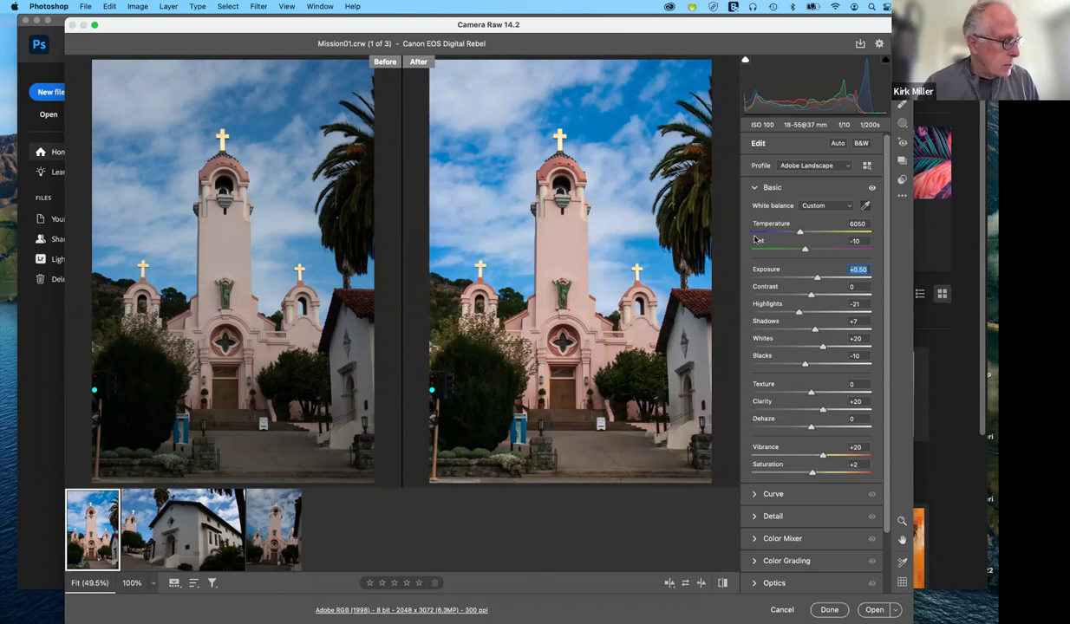
# Inspect the sharpening options in the Detail settings and try a sharpening amount of 100.
pyautogui.click(755, 188)
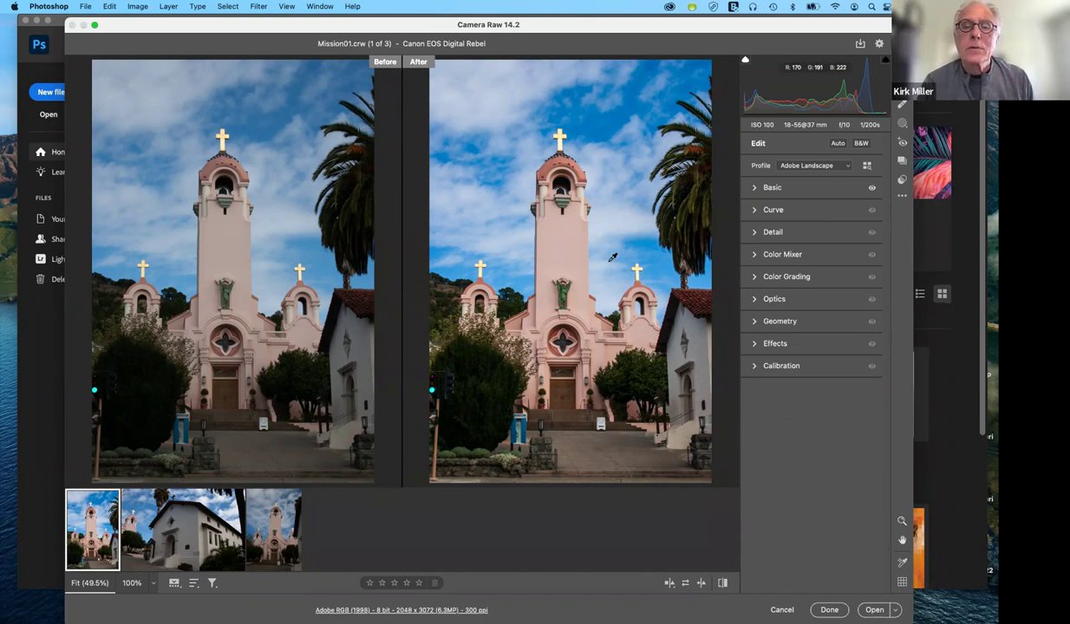
pyautogui.scroll(3, 612, 258)
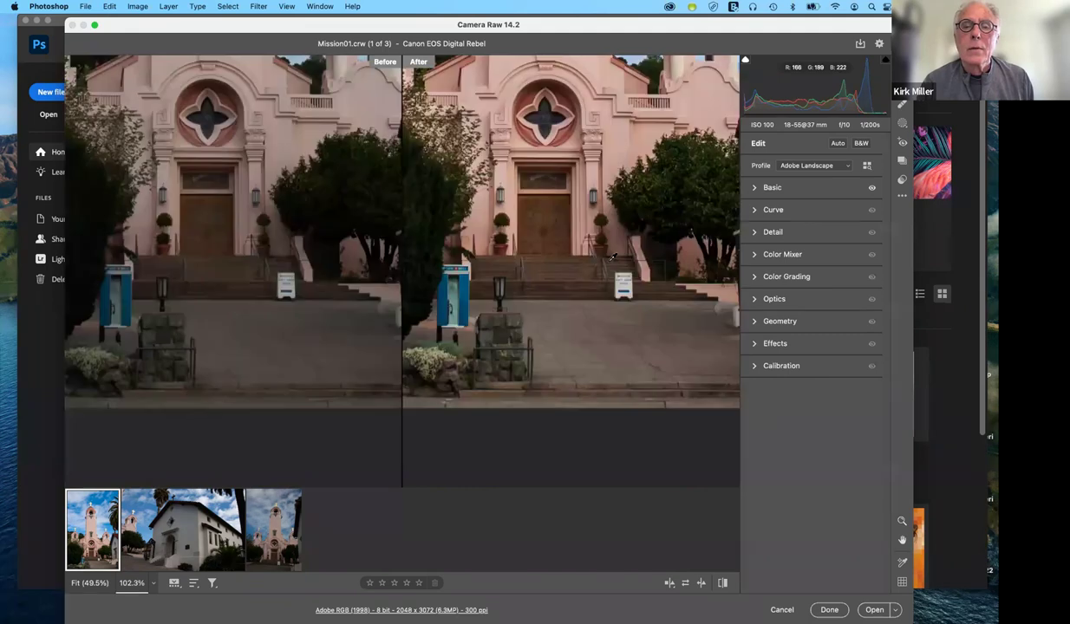
pyautogui.scroll(3, 613, 258)
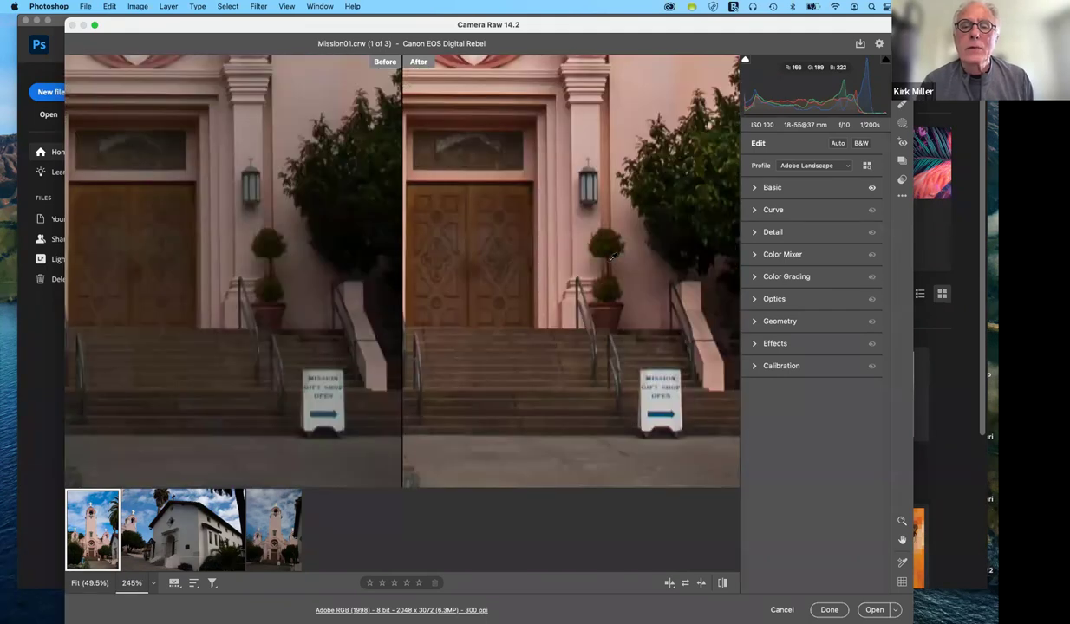
pyautogui.scroll(5, 612, 257)
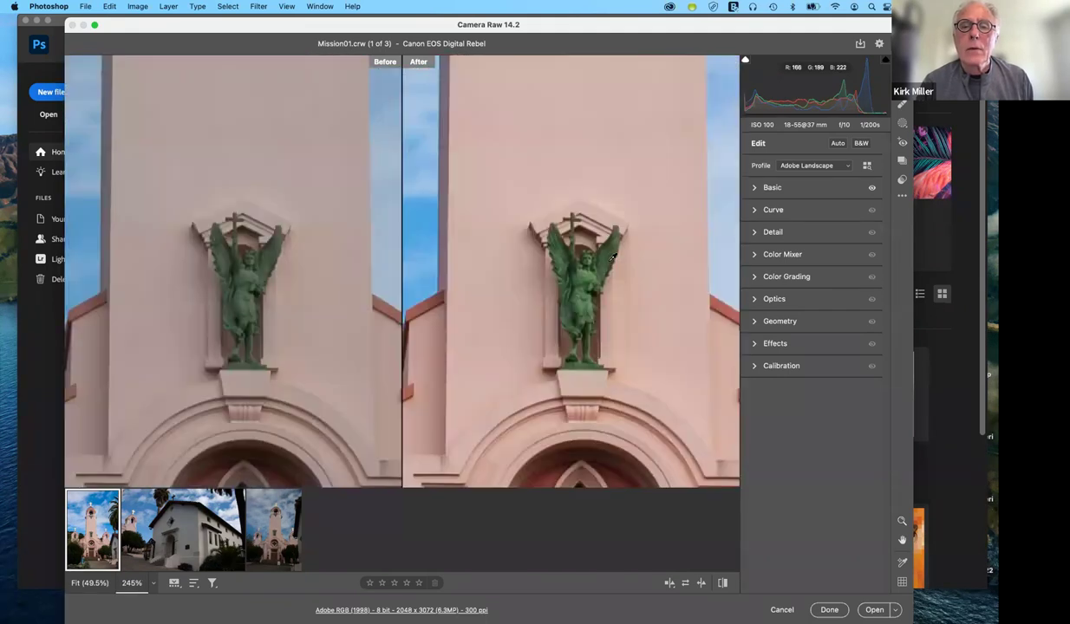
pyautogui.scroll(5, 613, 258)
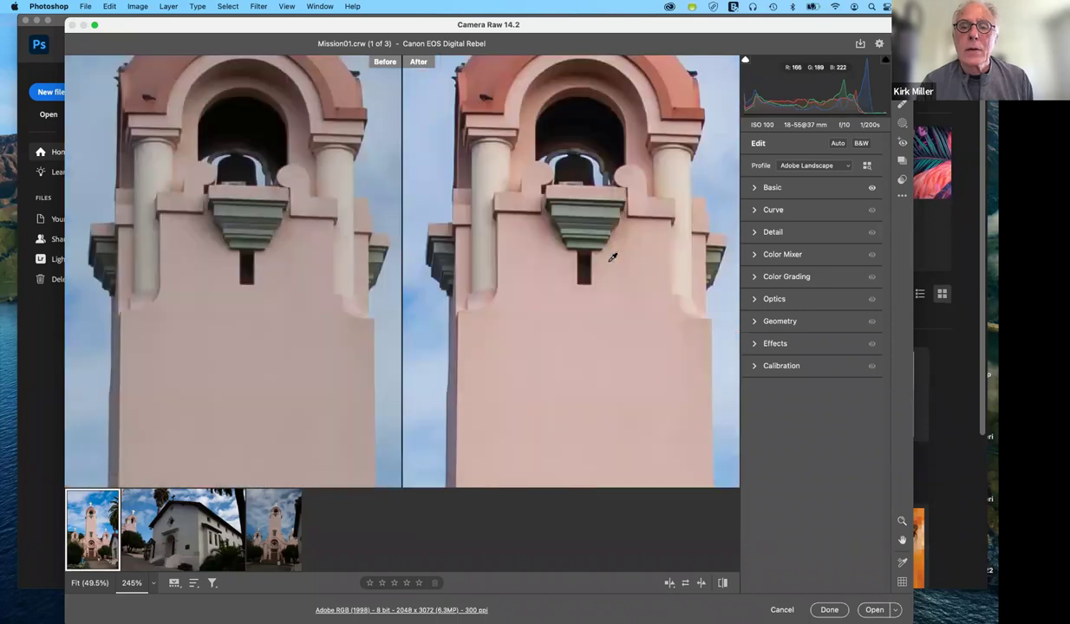
pyautogui.scroll(5, 612, 257)
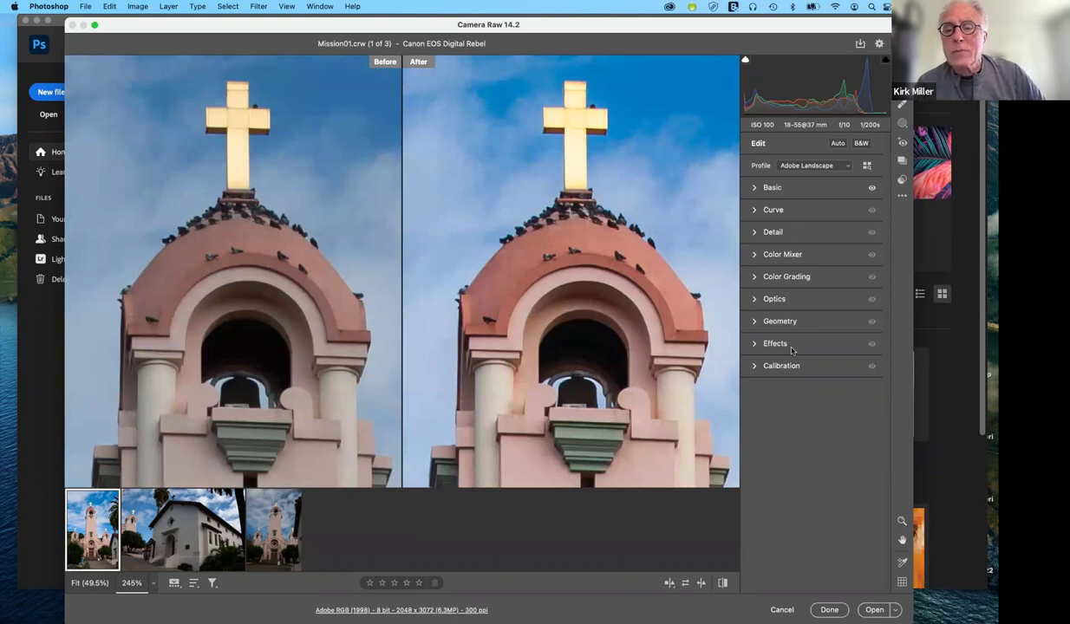
pyautogui.click(753, 232)
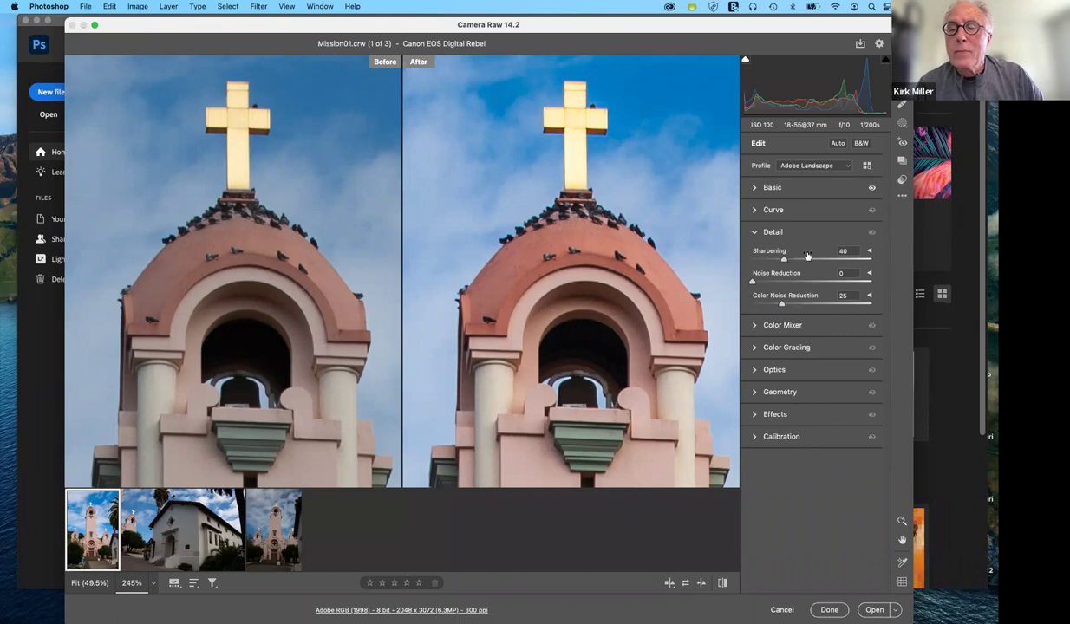
pyautogui.click(769, 253)
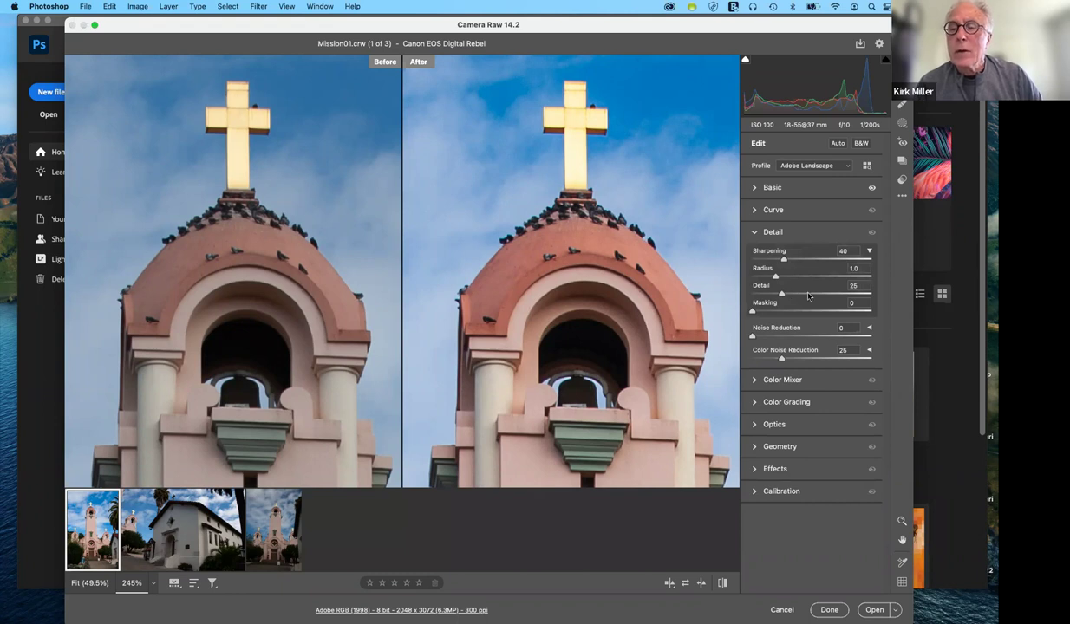
pyautogui.click(870, 252)
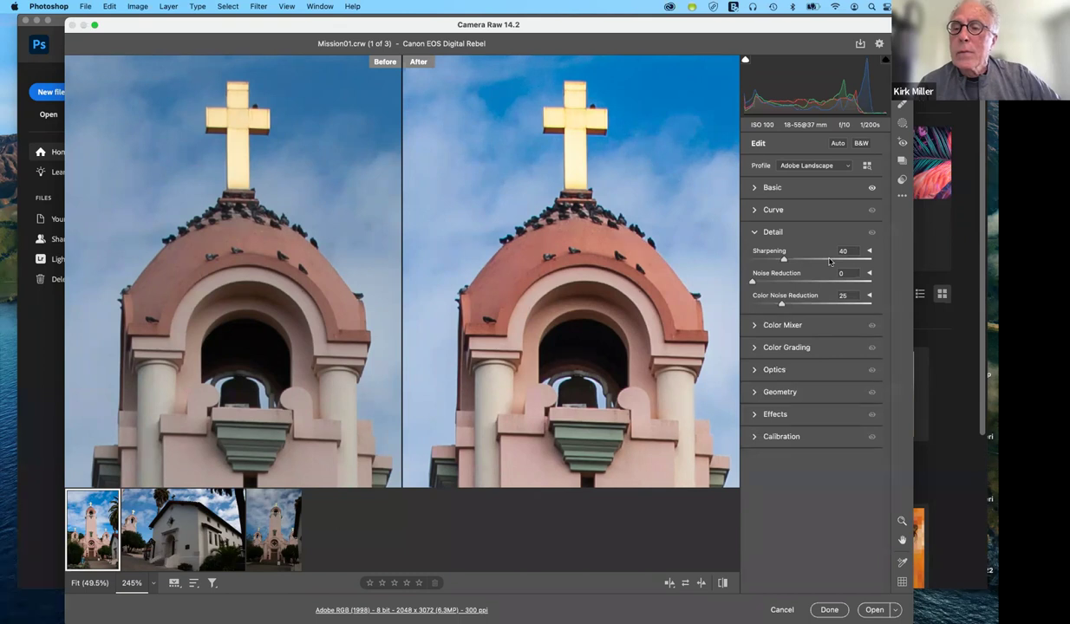
pyautogui.click(829, 260)
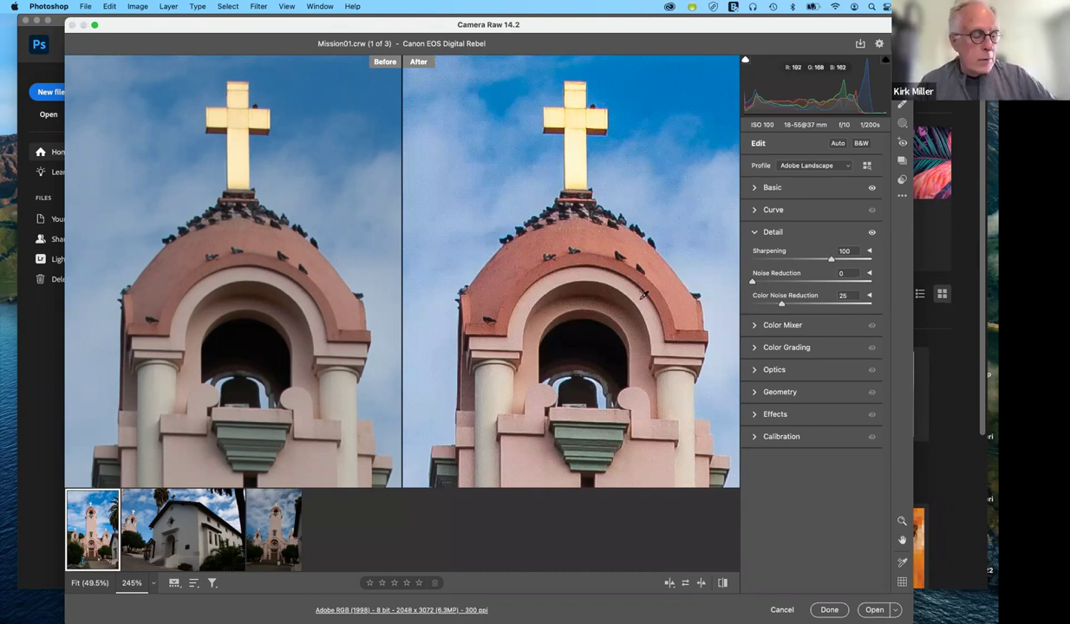
# Set the sharpening radius to 0.9.
pyautogui.click(870, 252)
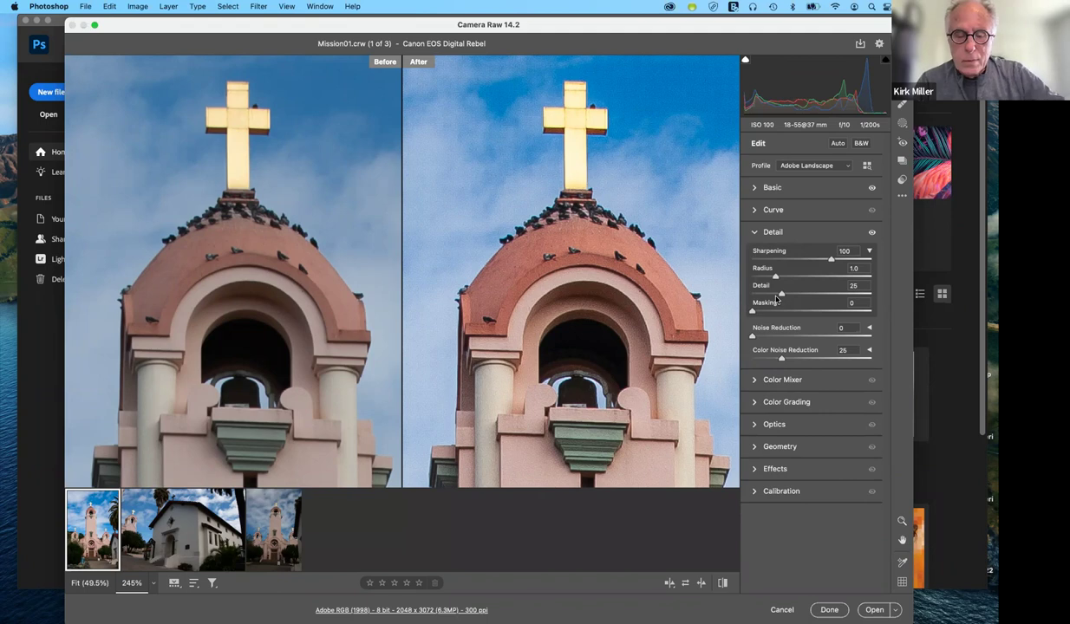
pyautogui.click(854, 268)
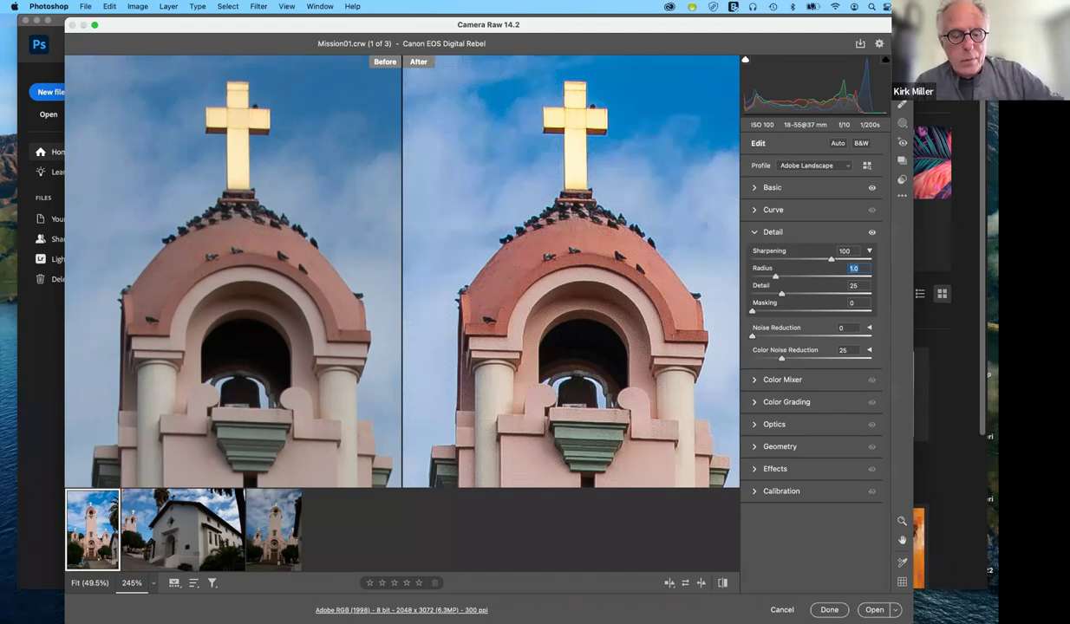
pyautogui.write('.9')
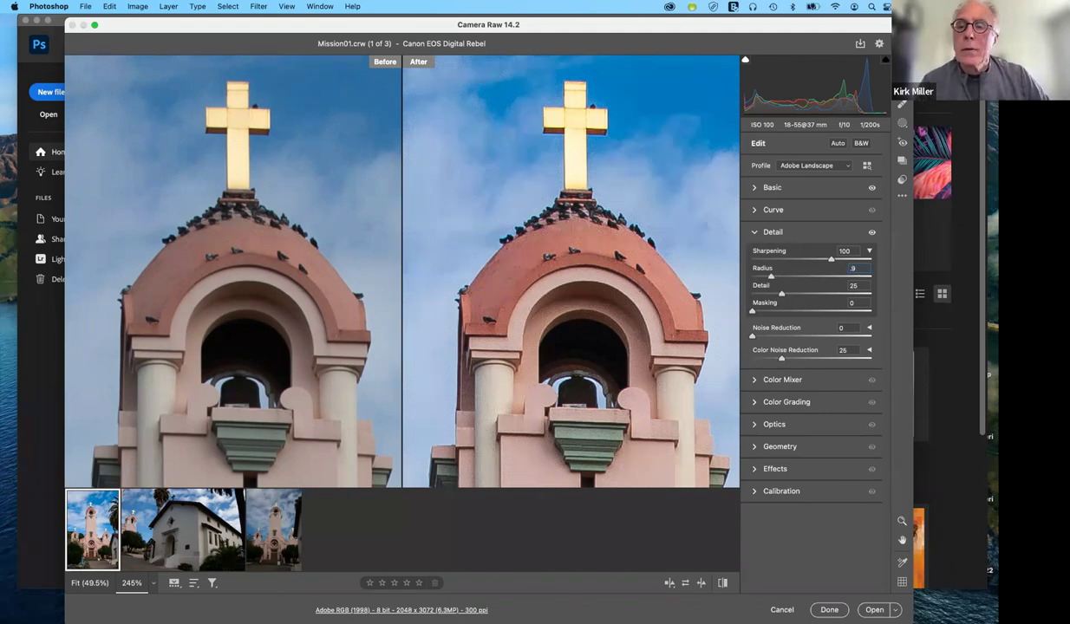
pyautogui.press('Tab')
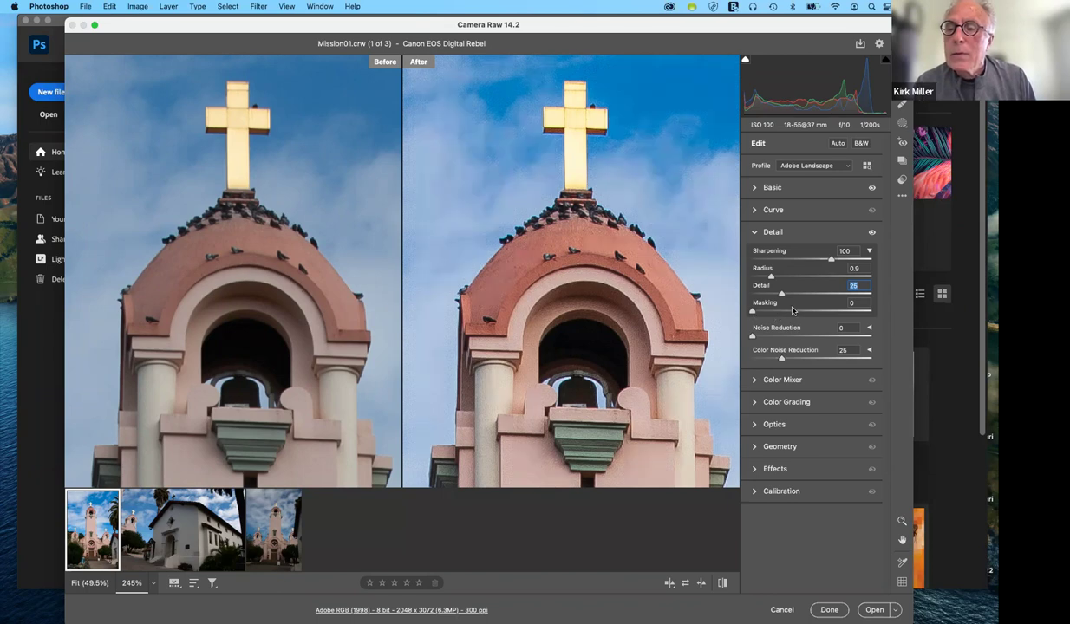
# Set the sharpening masking to 61, trying values of 36 and 45 along the way.
pyautogui.click(793, 311)
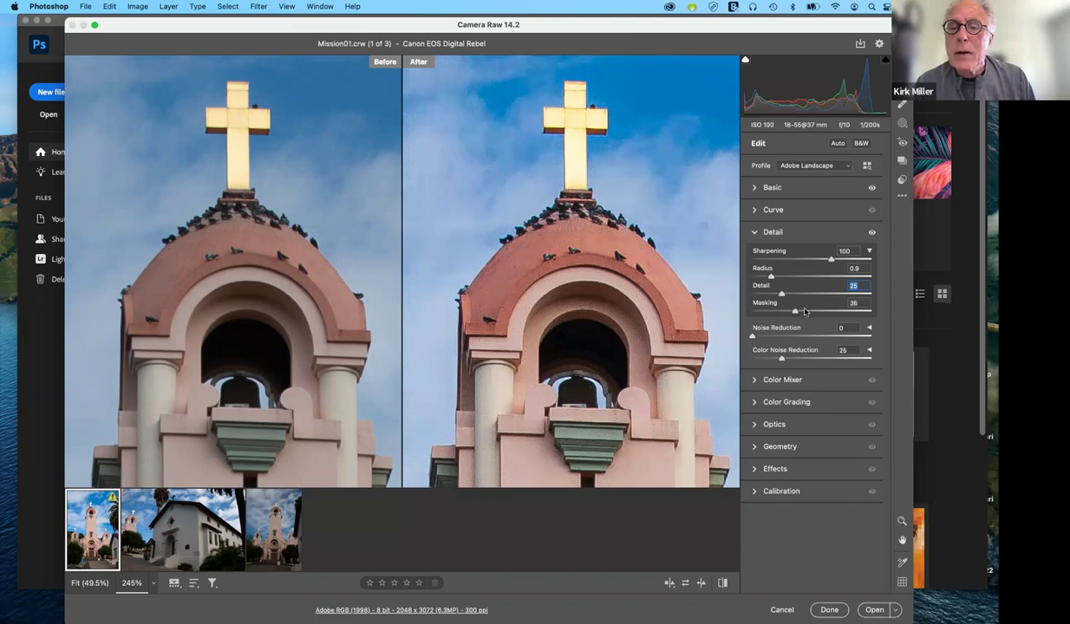
pyautogui.click(807, 312)
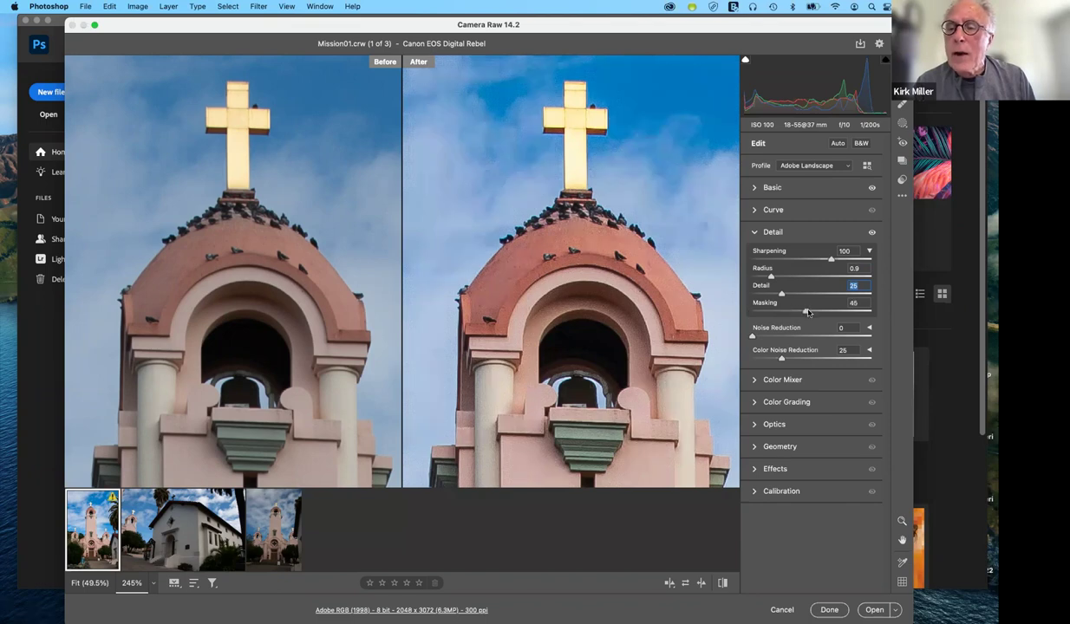
pyautogui.moveTo(812, 313); pyautogui.dragTo(824, 314)
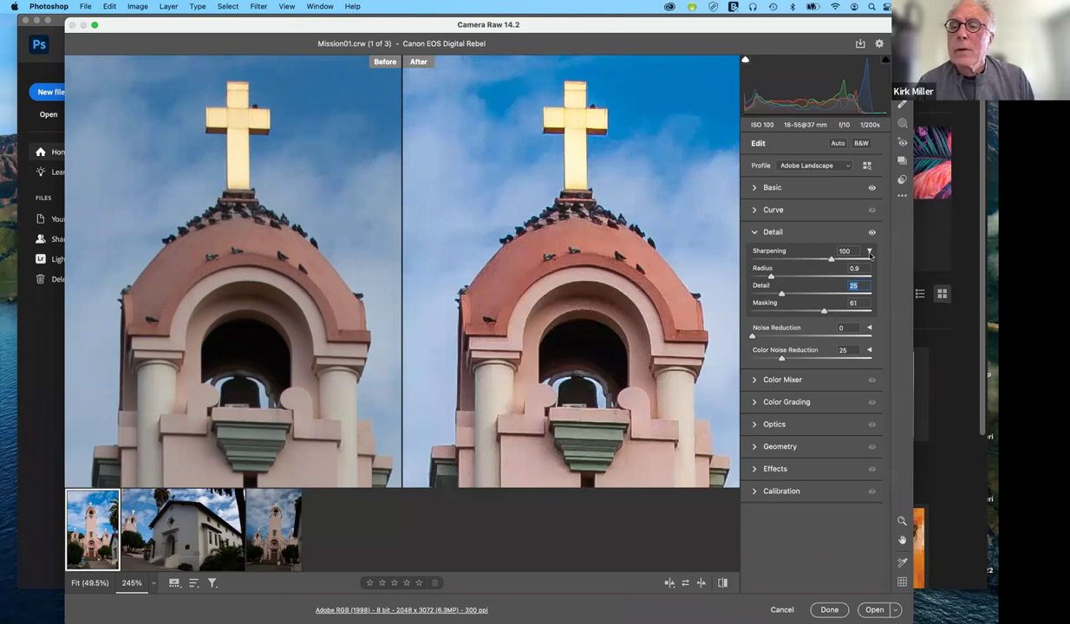
pyautogui.click(755, 251)
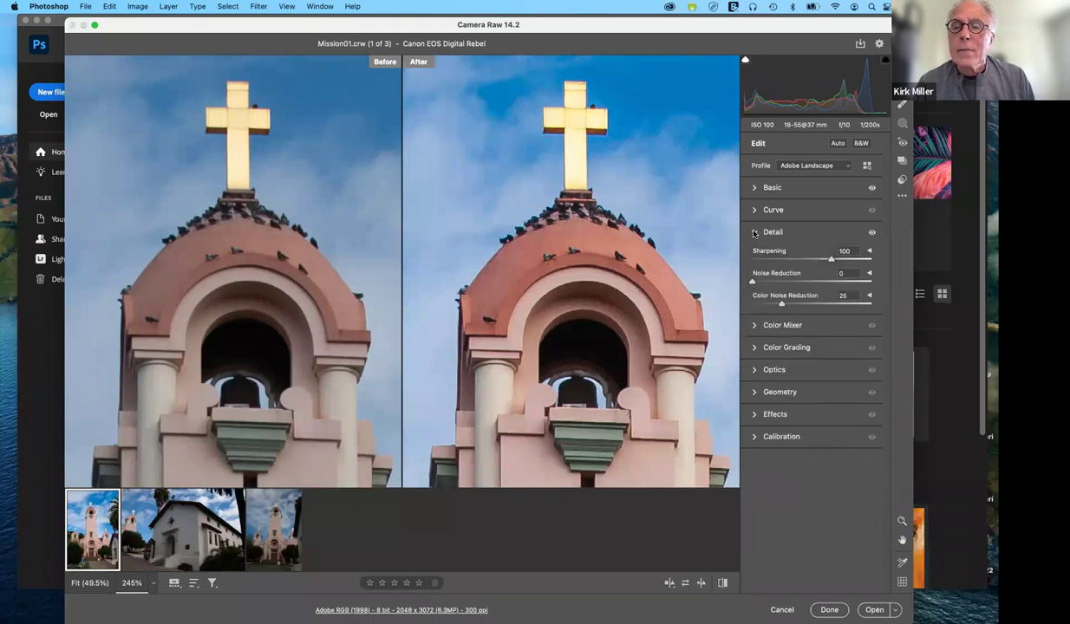
pyautogui.click(754, 232)
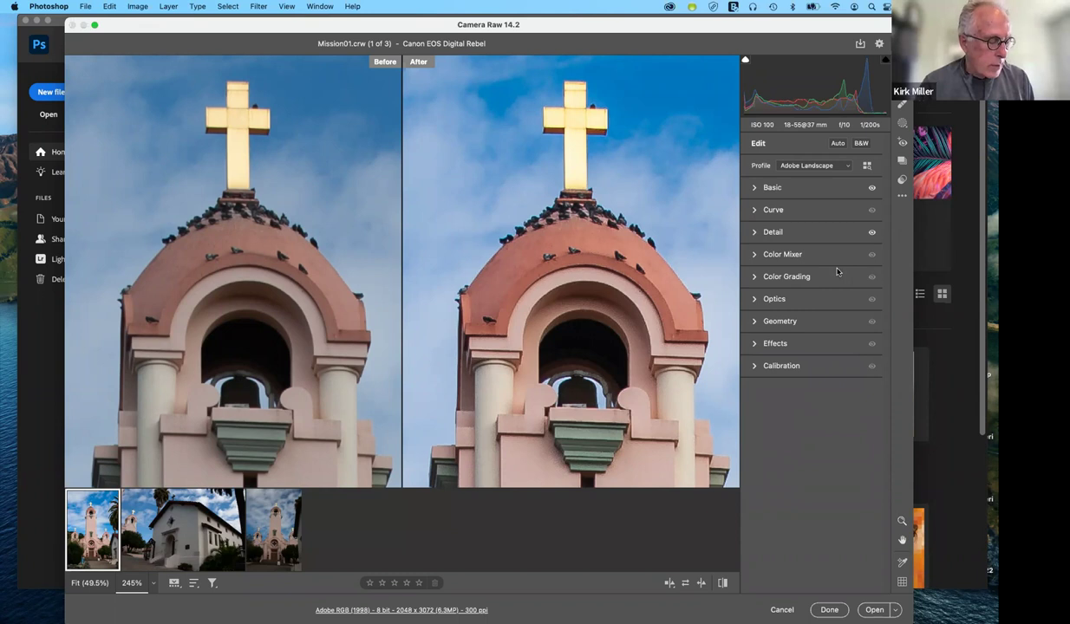
# Reduce the sharpening amount of Mission01.crw to 70.
pyautogui.click(816, 233)
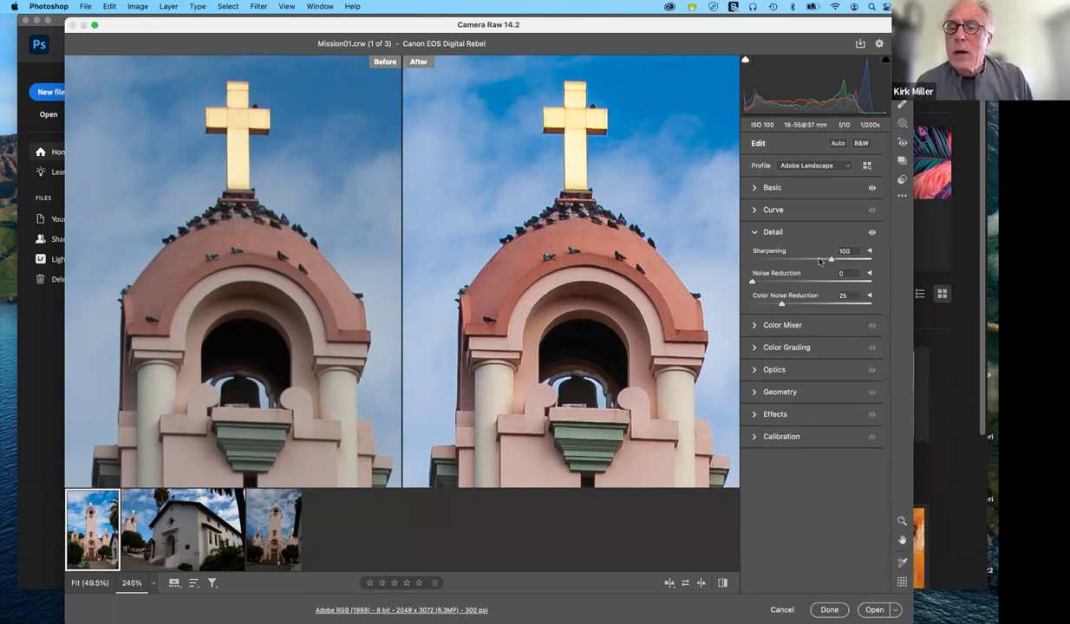
pyautogui.moveTo(820, 261); pyautogui.dragTo(808, 261)
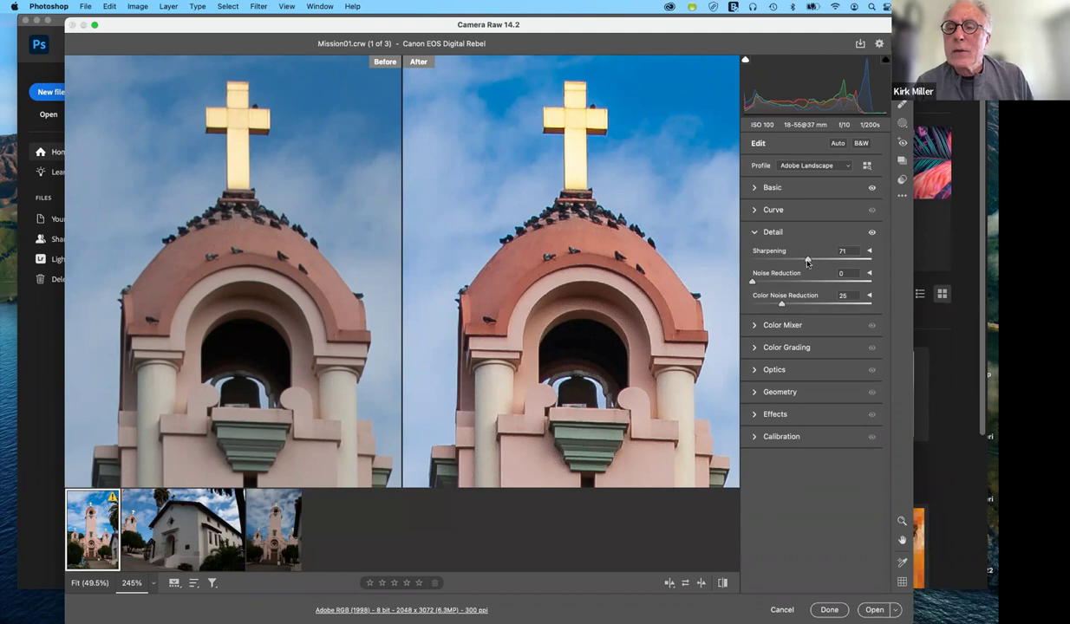
pyautogui.moveTo(808, 262); pyautogui.dragTo(808, 261)
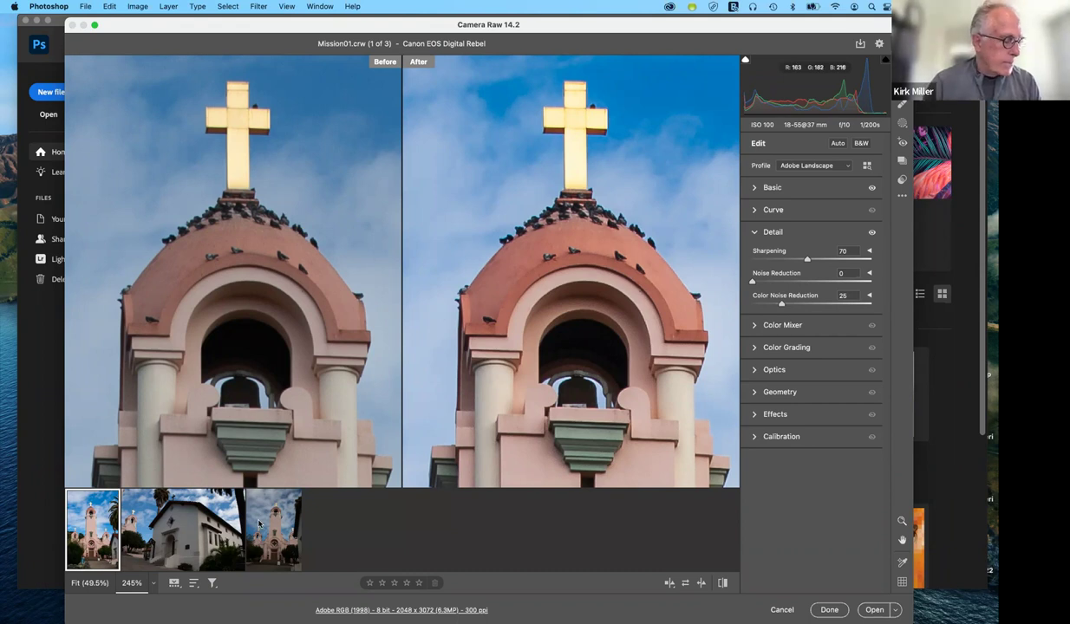
pyautogui.moveTo(257, 524)
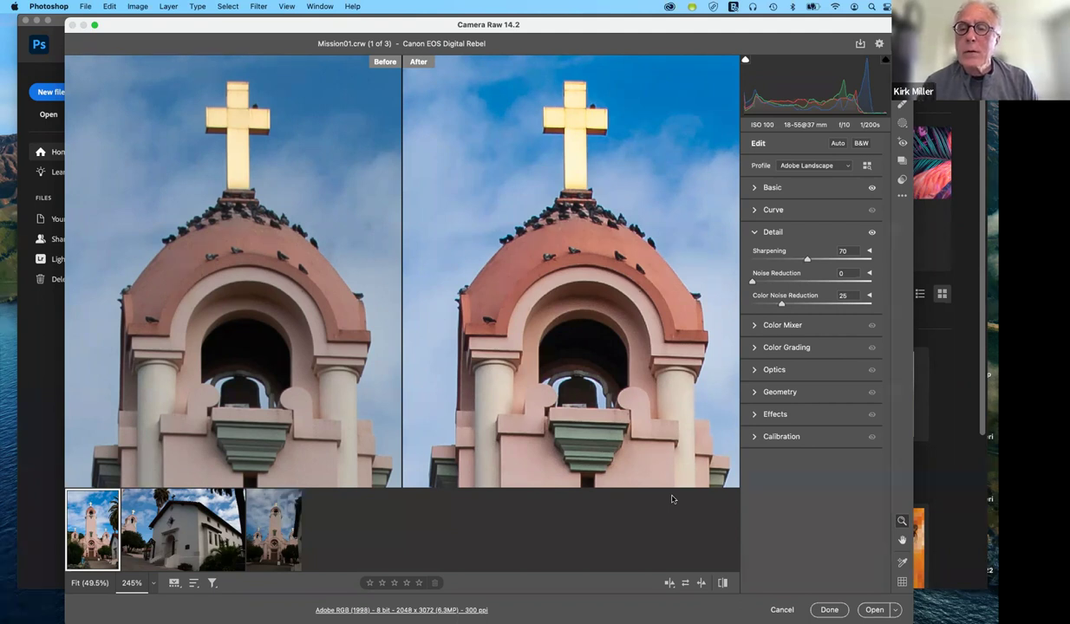
pyautogui.click(742, 222)
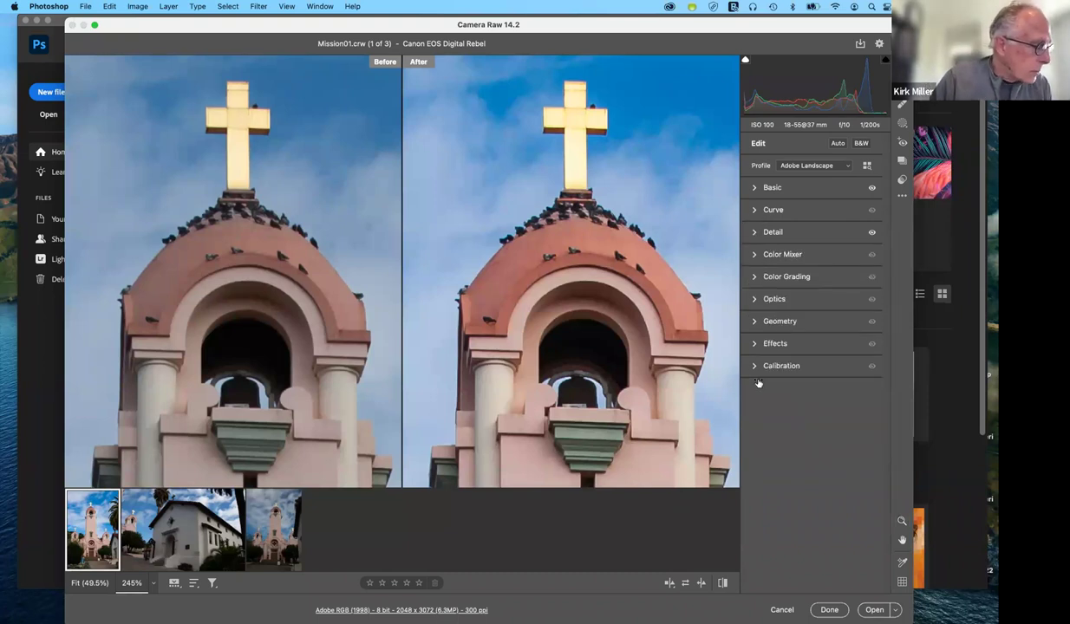
# Synchronize Mission01.crw's edit settings to all three Mission photos, using the Default subset with the Adobe Landscape profile and all Basic adjustments included.
pyautogui.press('super+alt+1')
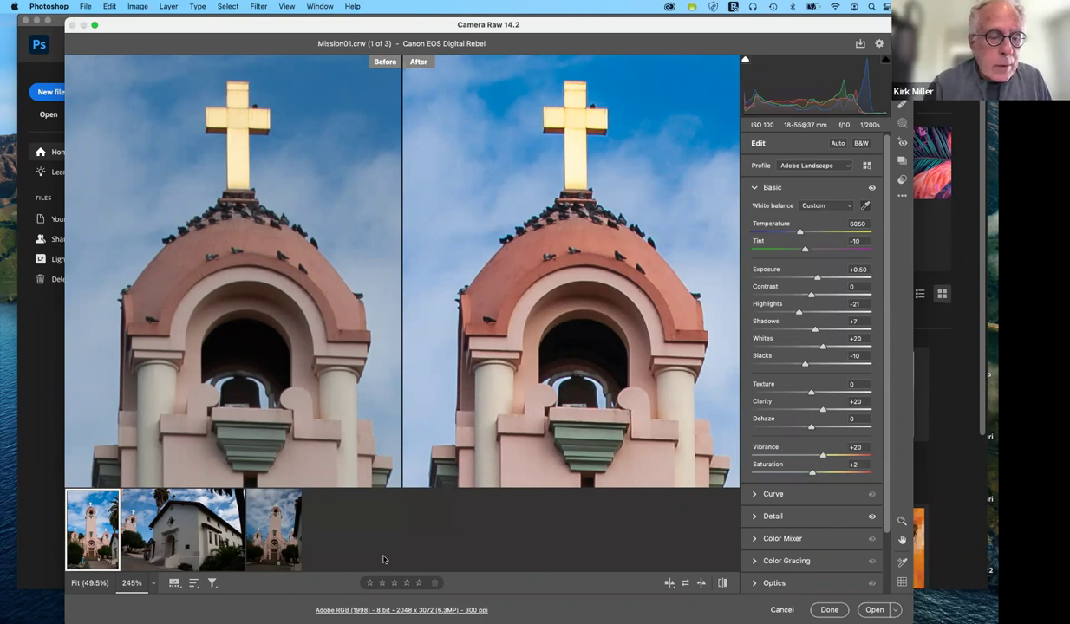
pyautogui.click(175, 584)
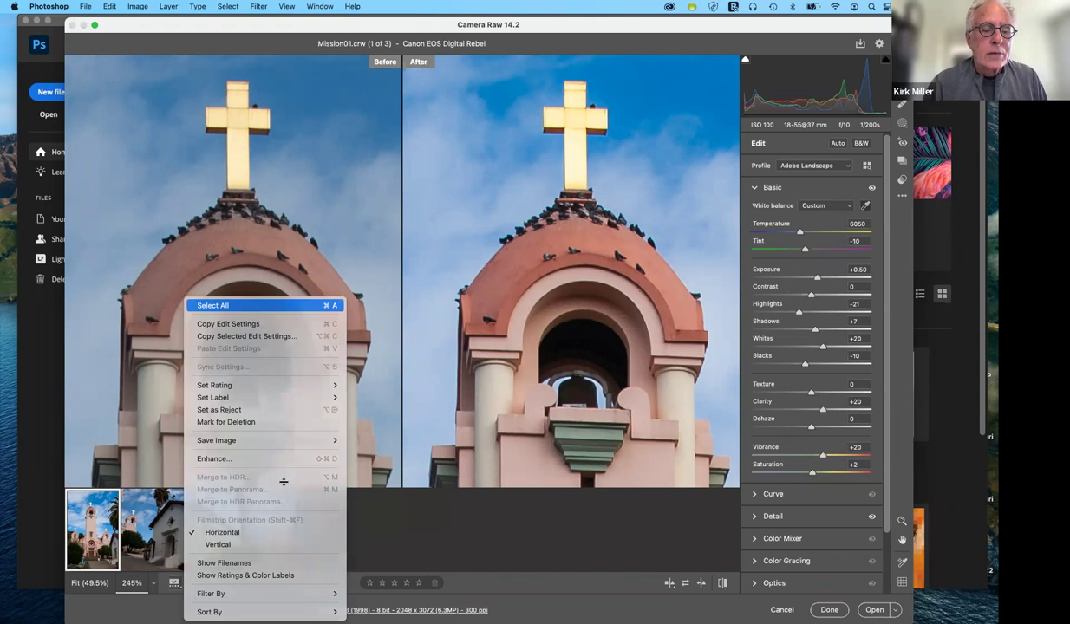
pyautogui.press('Return')
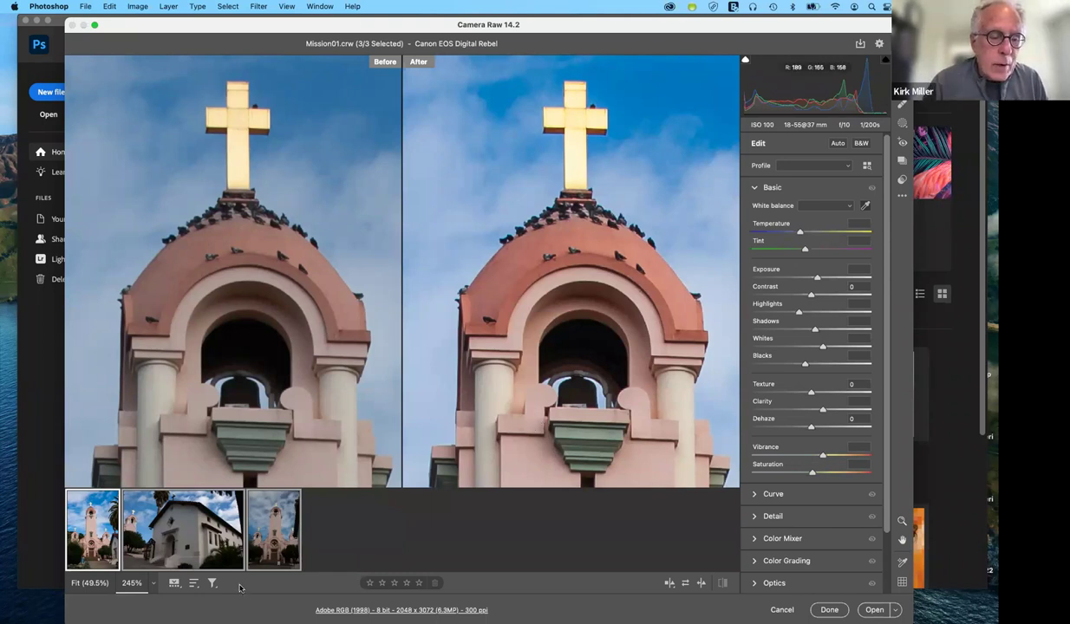
pyautogui.click(176, 585)
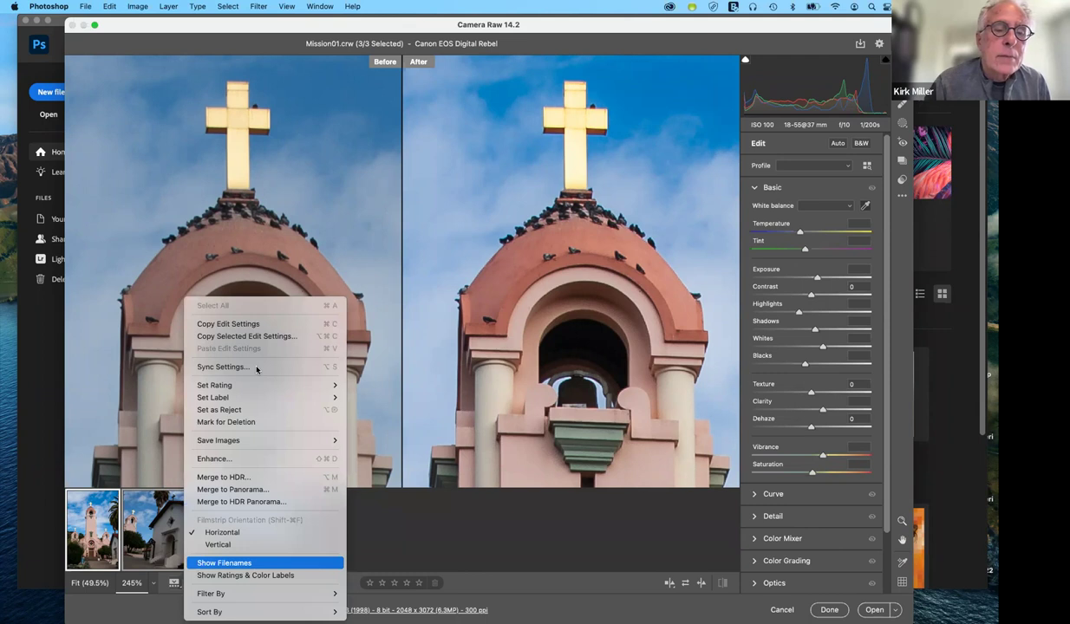
pyautogui.click(354, 482)
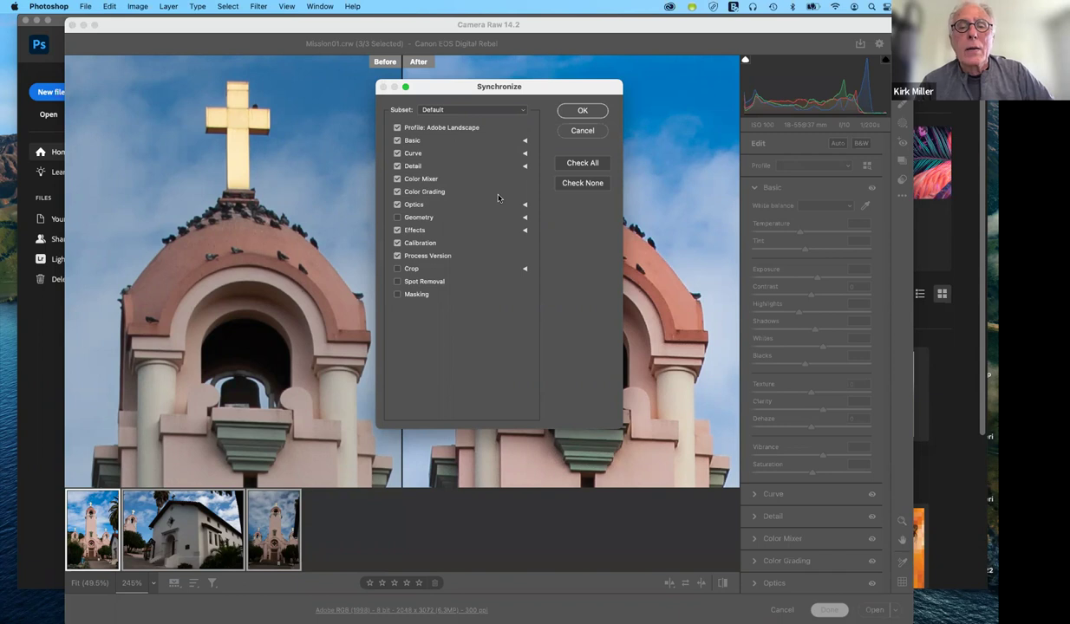
pyautogui.click(525, 140)
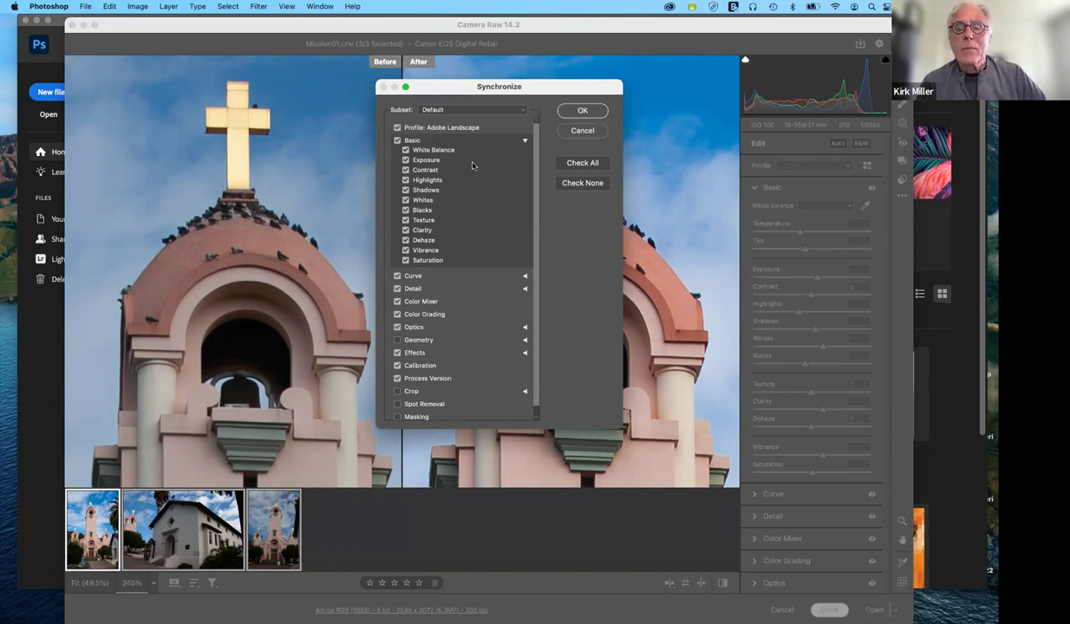
pyautogui.click(394, 229)
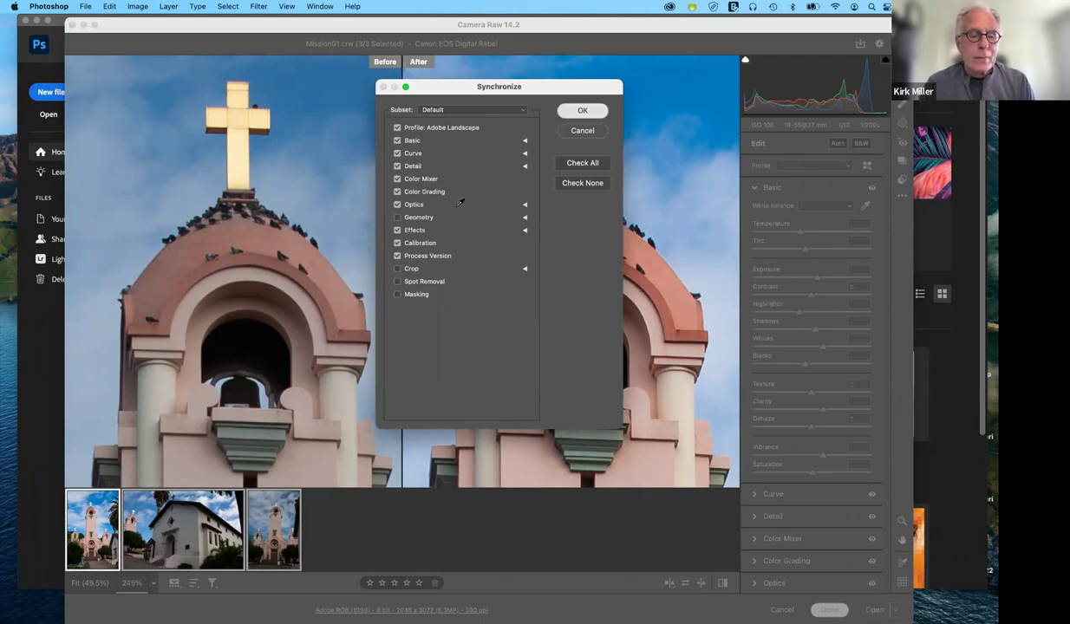
pyautogui.press('Return')
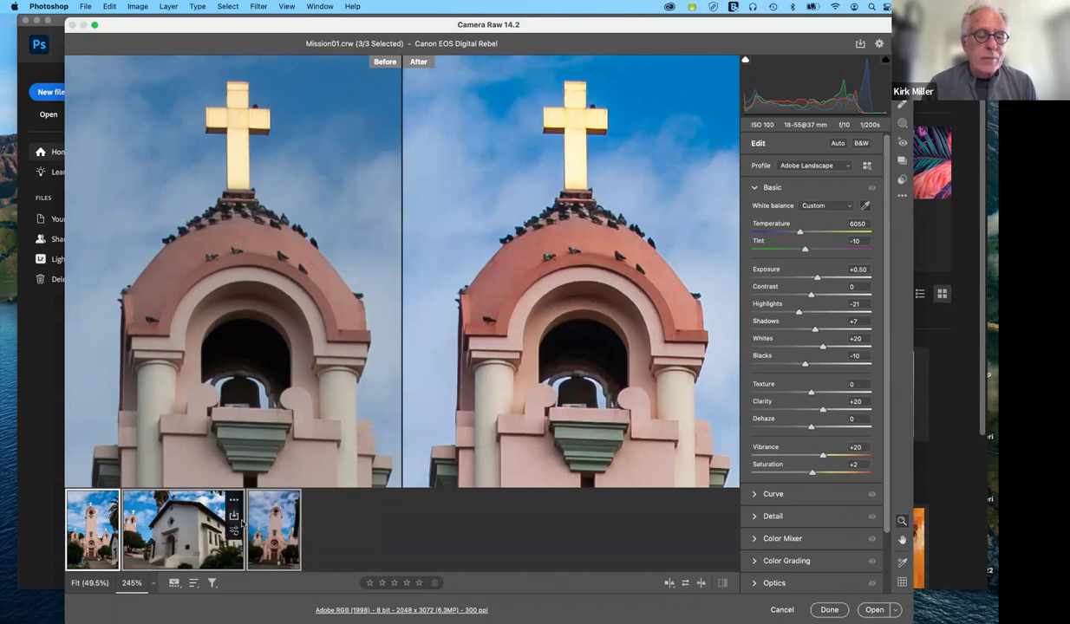
# Examine the synchronized edits on Mission02.crw and Mission03.crw in the before/after view, and return to Mission01.crw.
pyautogui.click(194, 529)
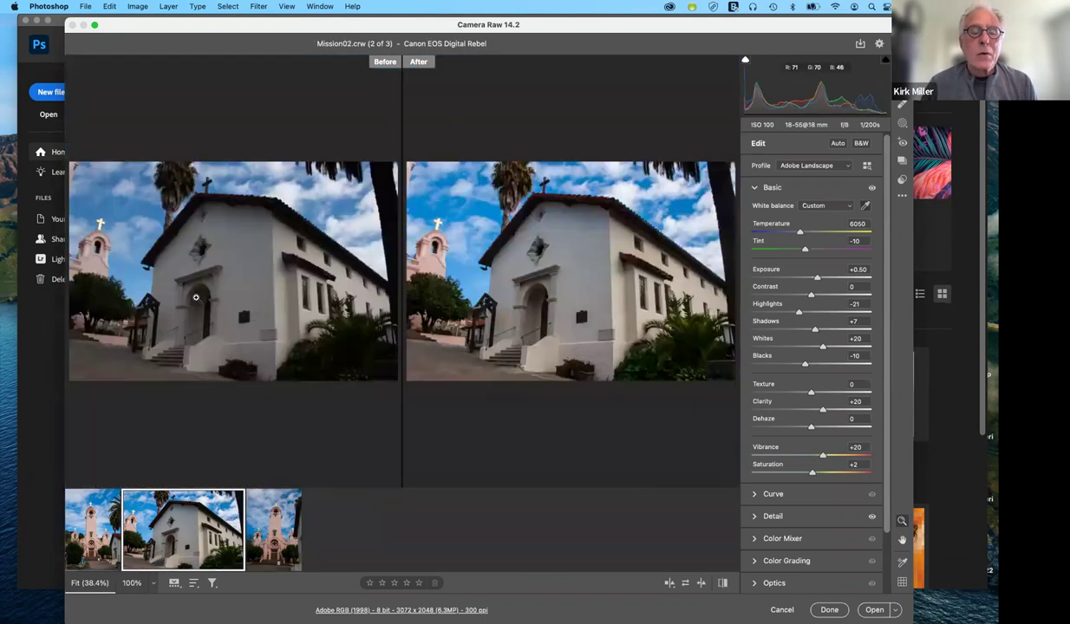
pyautogui.click(273, 541)
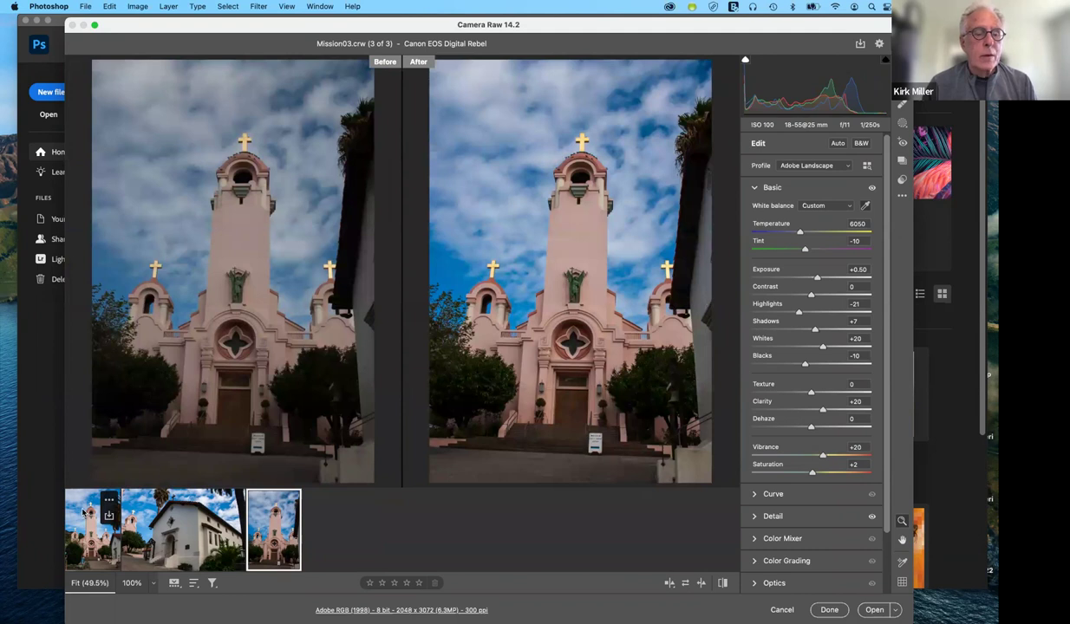
pyautogui.click(83, 513)
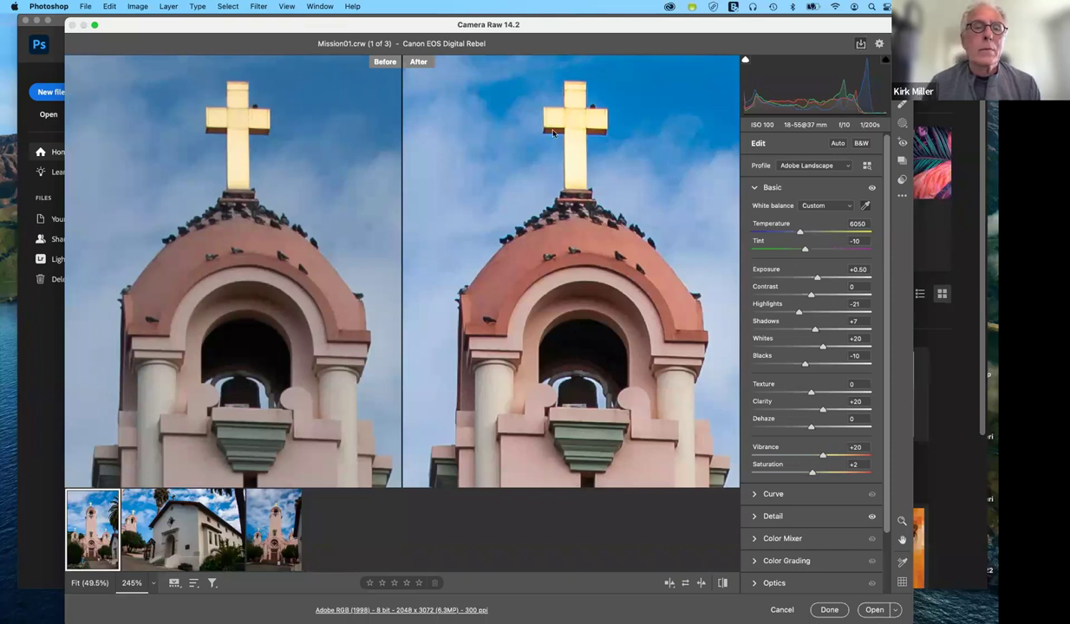
# Start saving a copy of Mission01.crw from Camera Raw and set its file extension to .JPG.
pyautogui.press('super+s')
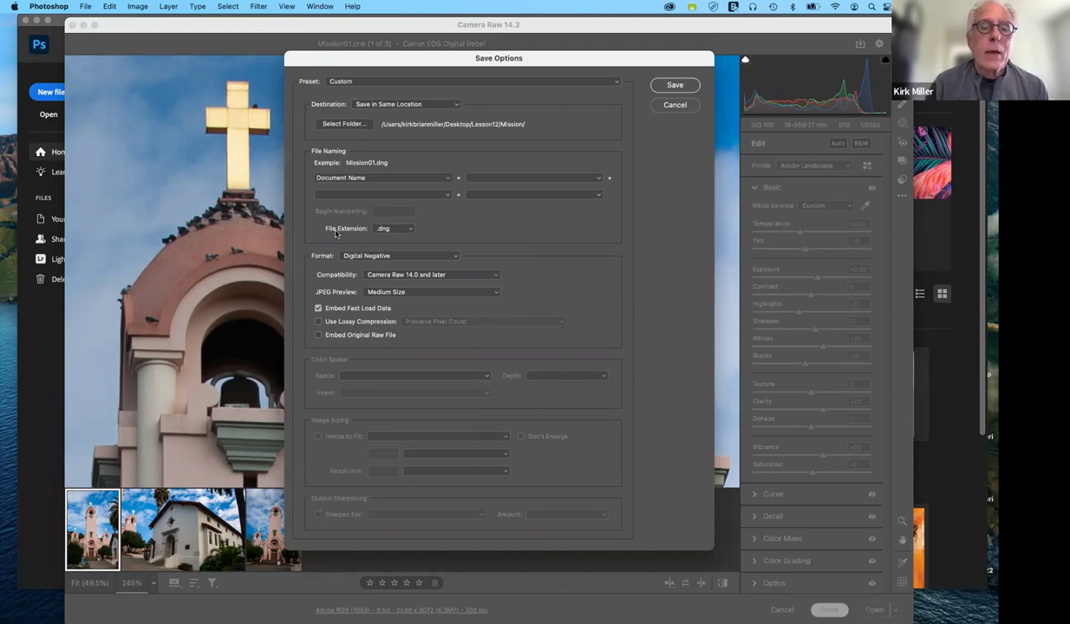
pyautogui.click(409, 230)
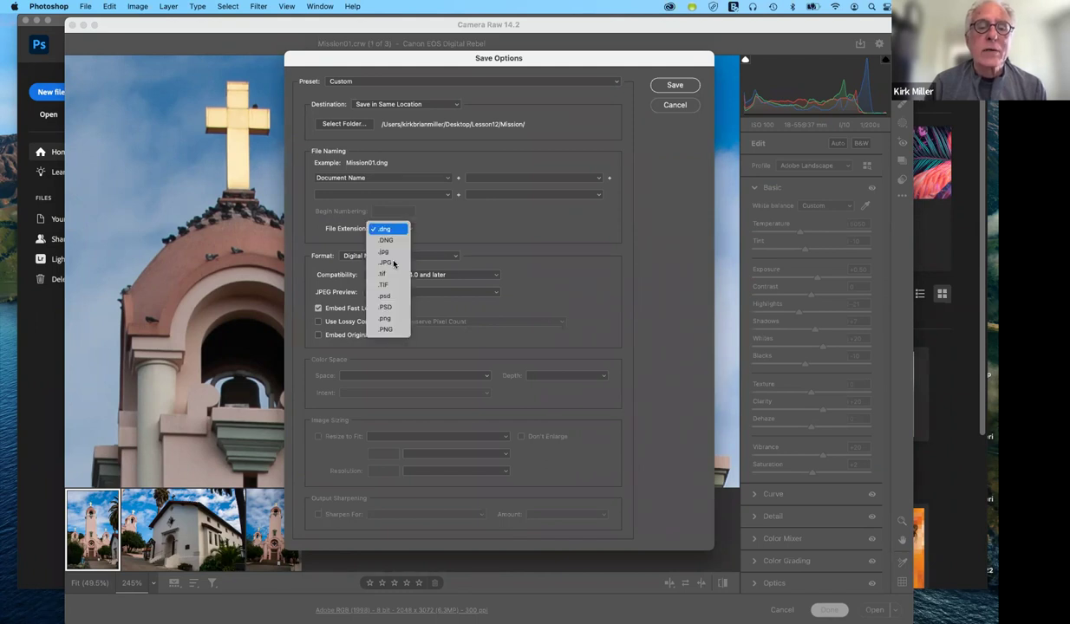
pyautogui.click(392, 263)
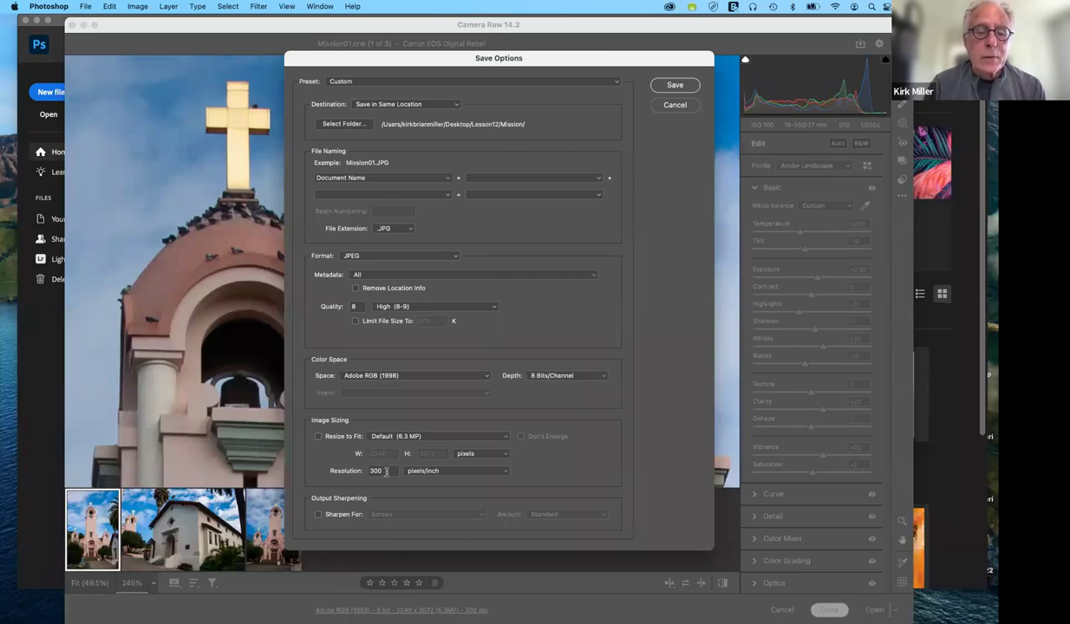
# Set the export resolution to 72 pixels/inch and enable resizing to fit Width & Height with a width of 800 pixels.
pyautogui.moveTo(386, 472); pyautogui.dragTo(349, 470)
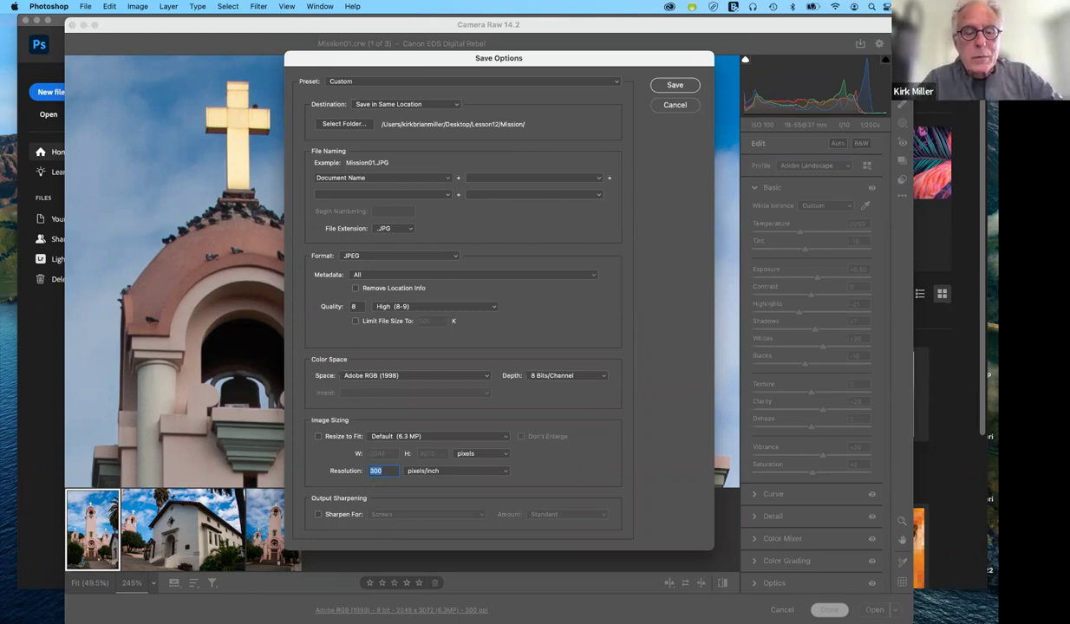
pyautogui.write('72')
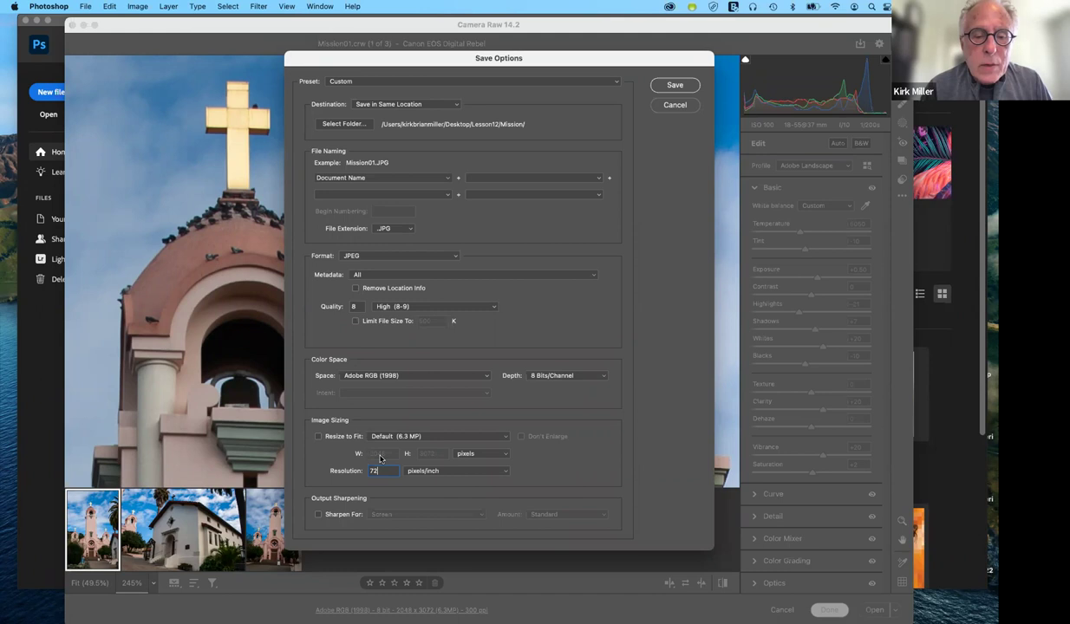
pyautogui.click(318, 439)
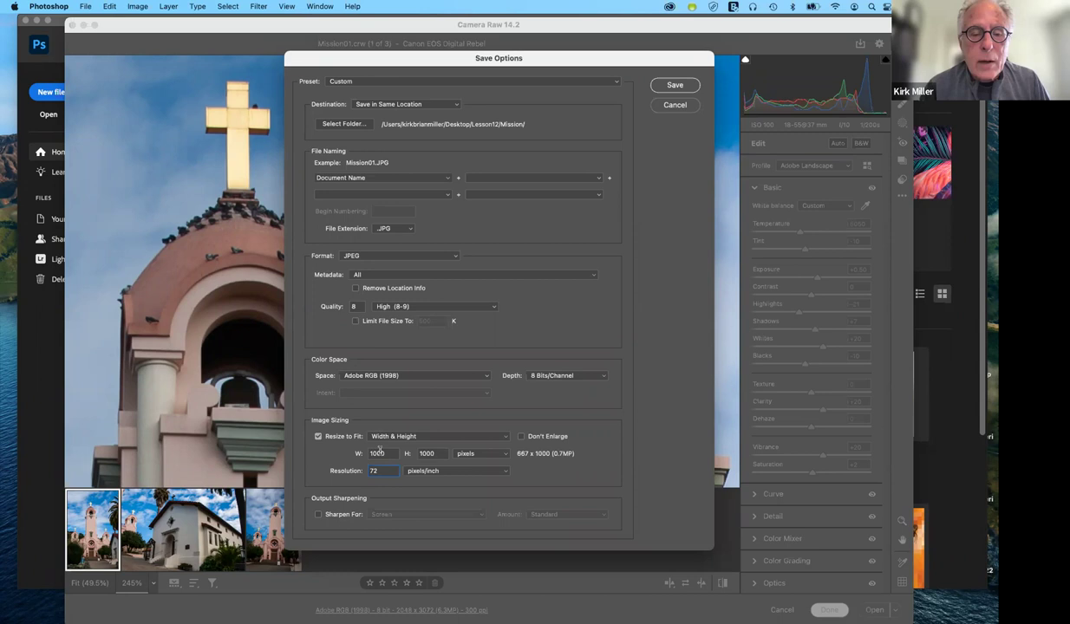
pyautogui.click(364, 454)
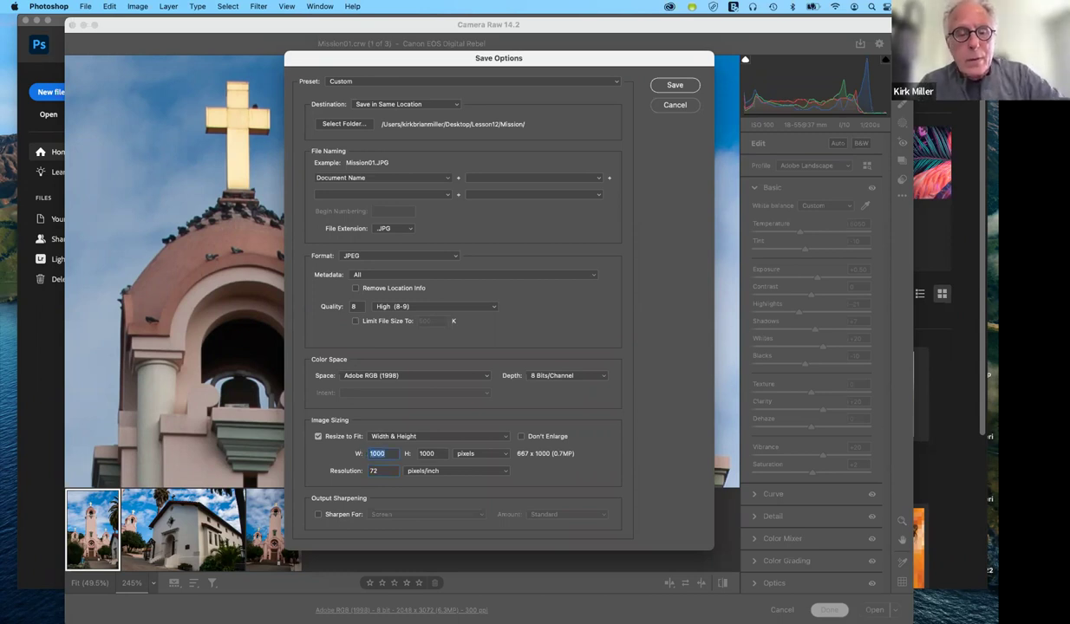
pyautogui.write('800')
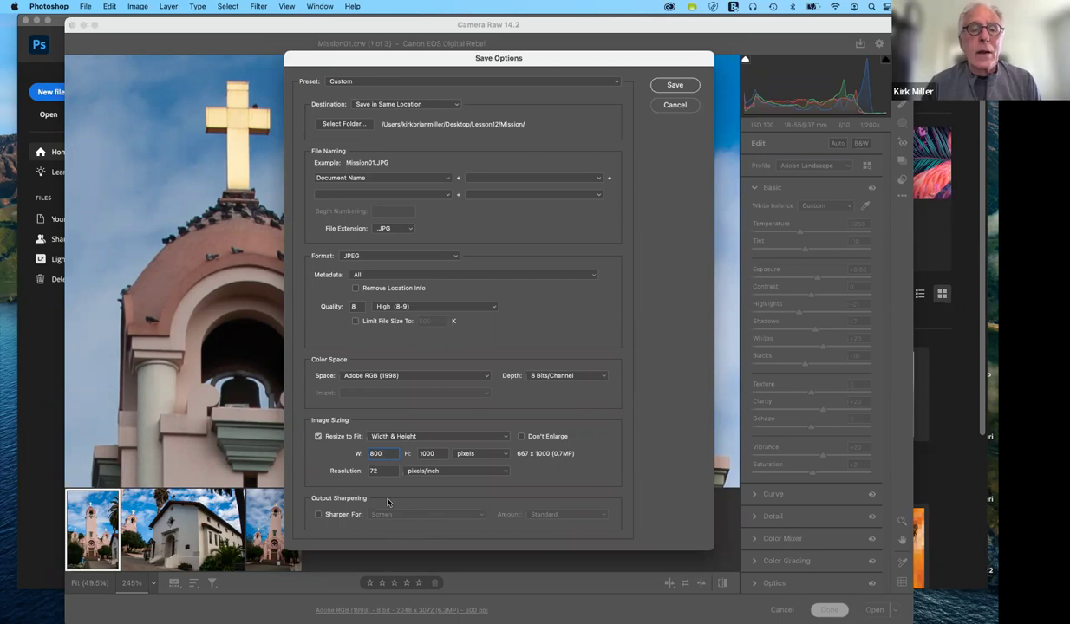
# Review the available file extensions, keep .JPG, and save the copy of Mission01 in the same location.
pyautogui.click(412, 230)
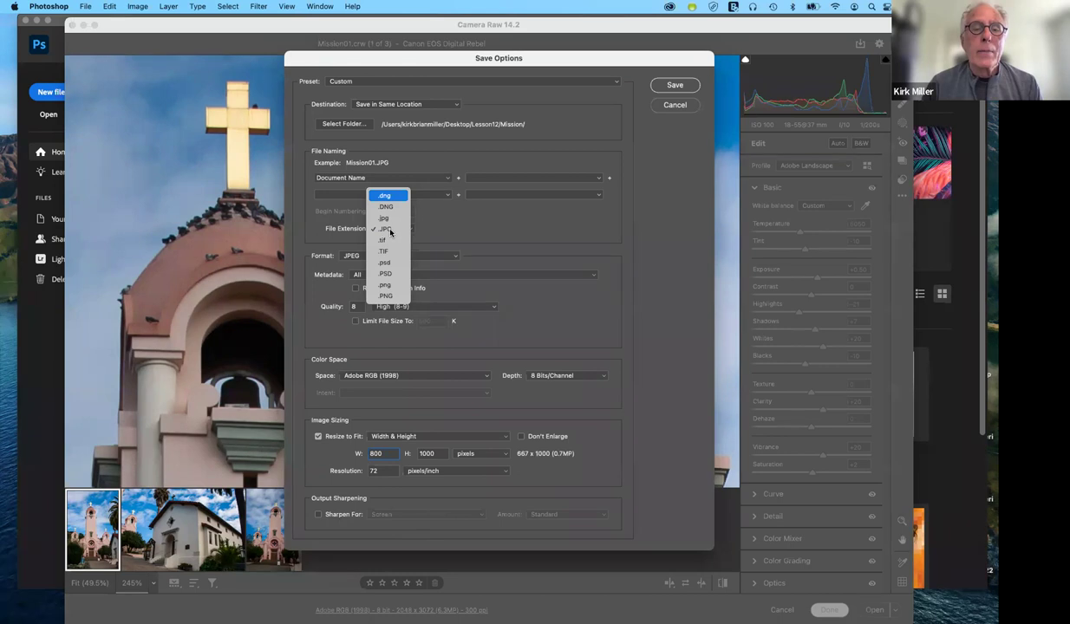
pyautogui.click(530, 226)
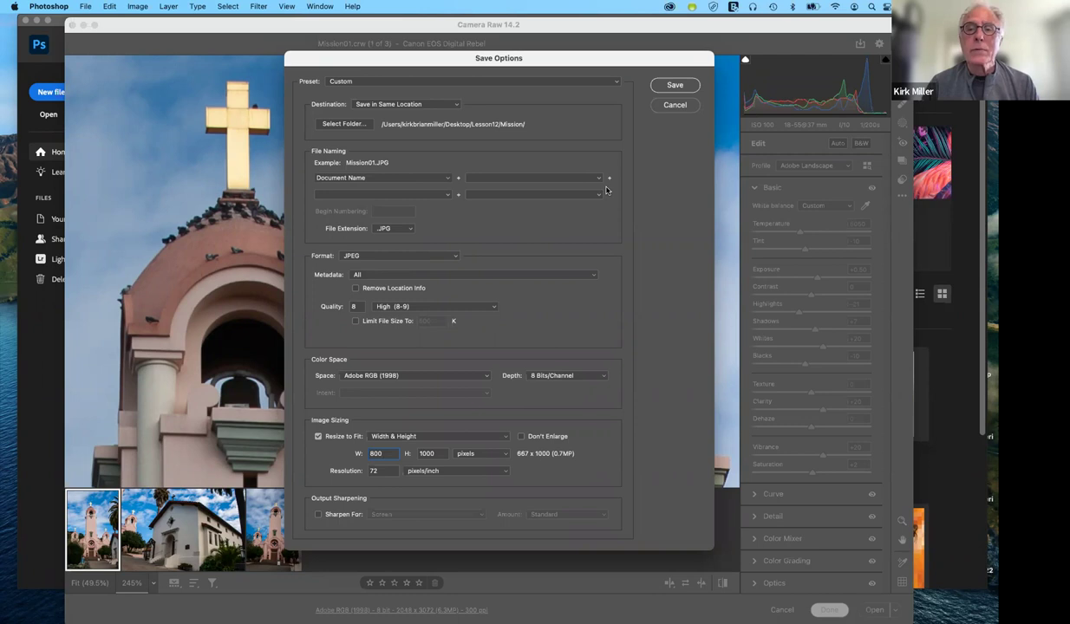
pyautogui.click(679, 87)
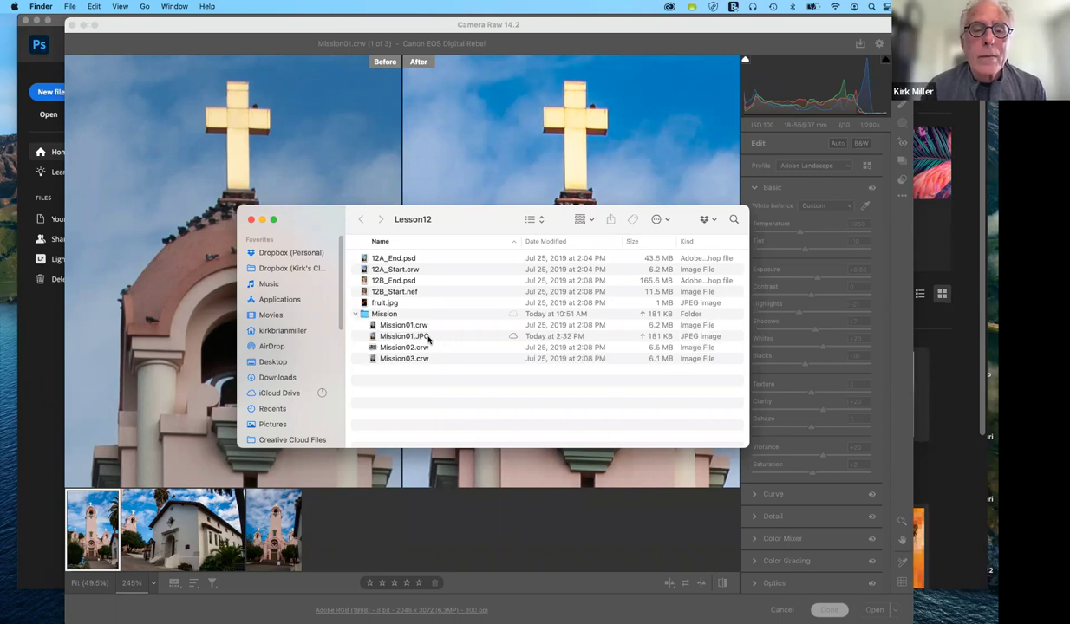
# Check the exported Mission01.JPG in the Mission folder in Finder and close the folder window.
pyautogui.click(428, 340)
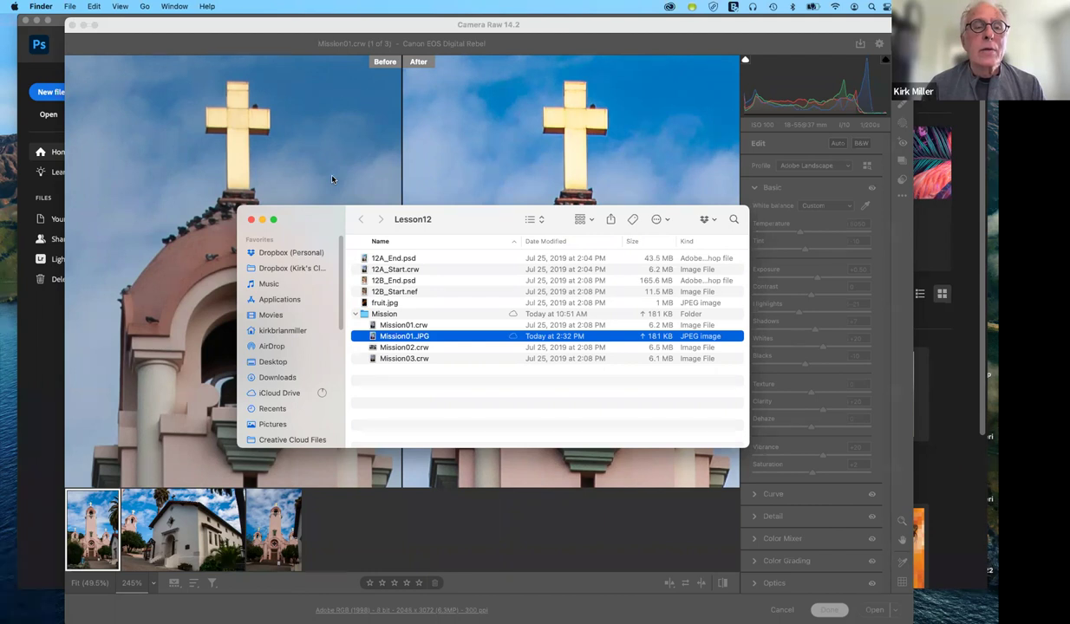
pyautogui.moveTo(299, 220); pyautogui.dragTo(323, 169)
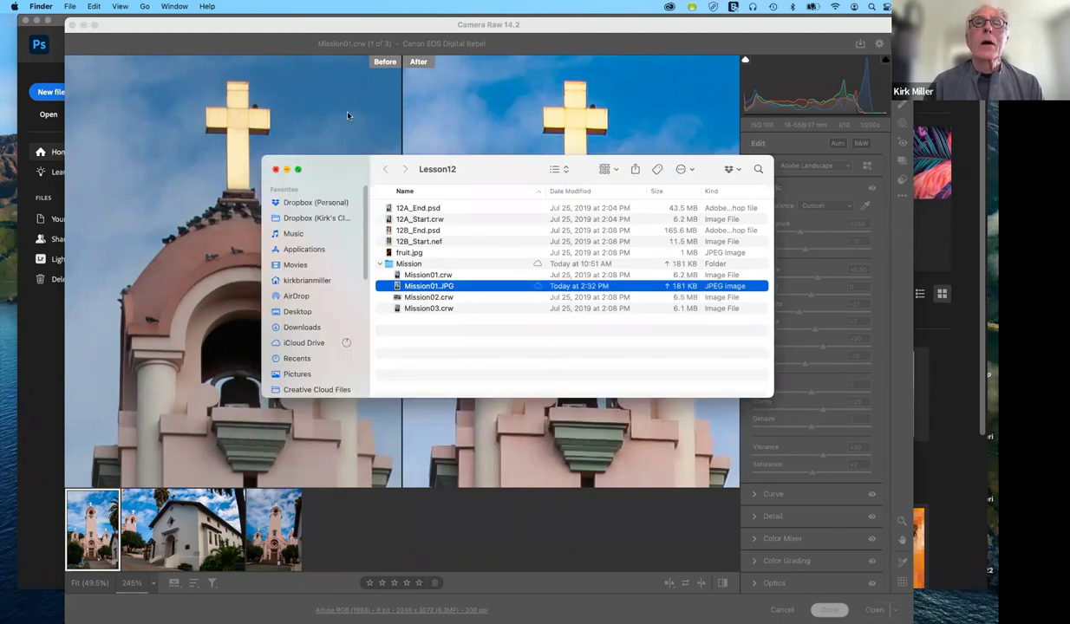
pyautogui.press('super+w')
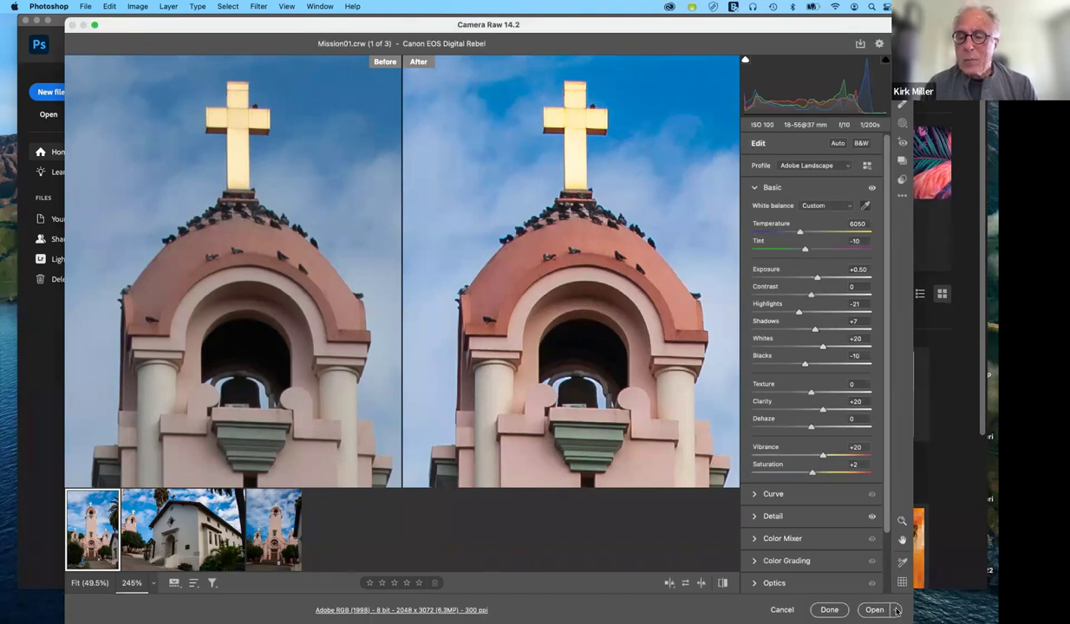
# Open the edited Mission01.crw in Photoshop as an object.
pyautogui.click(897, 610)
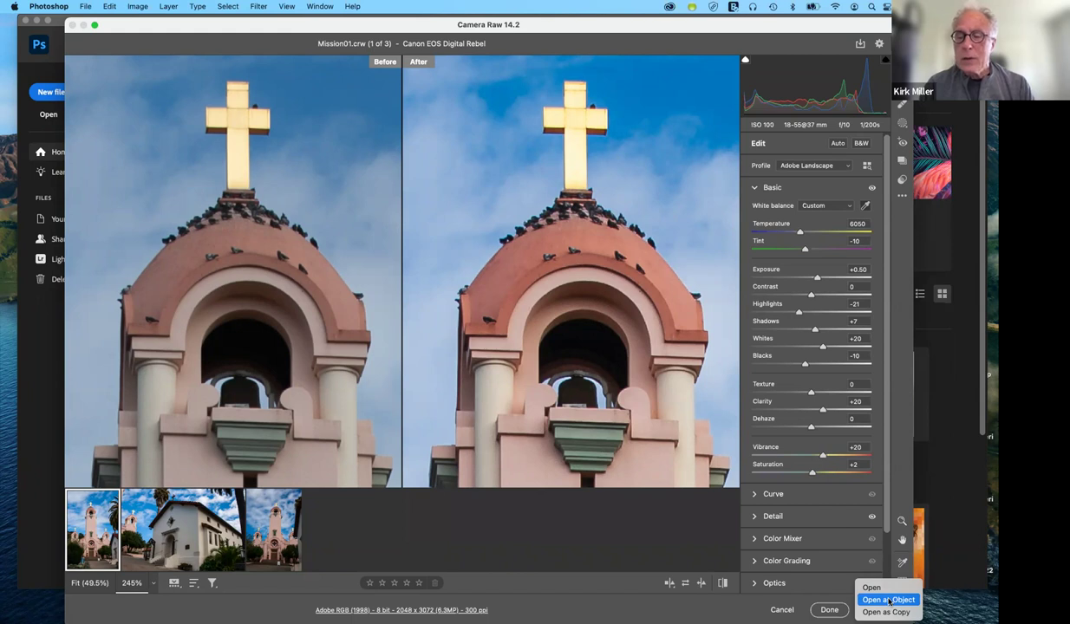
pyautogui.click(889, 600)
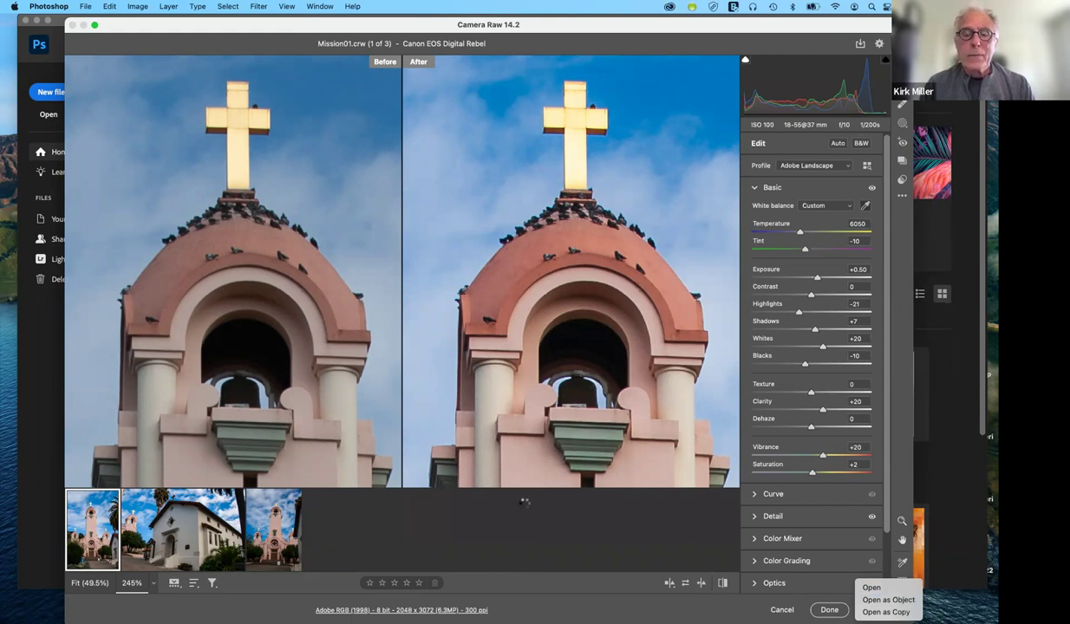
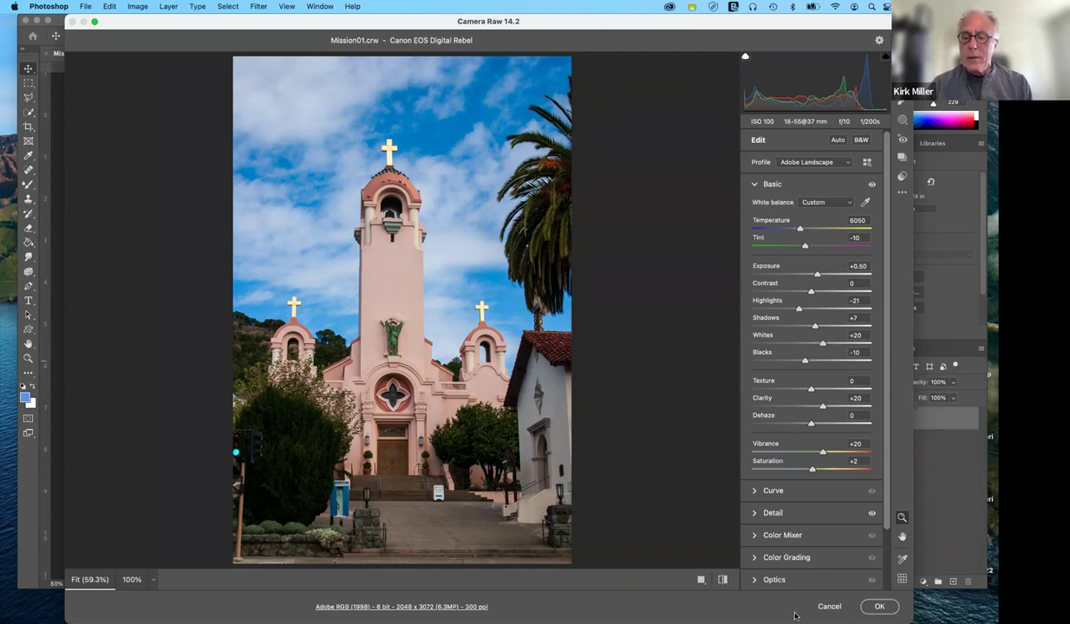
# Switch to Adobe Bridge and compare 12B_End.psd with 12B_Start.nef side by side in the Lesson12 folder.
pyautogui.moveTo(919, 611)
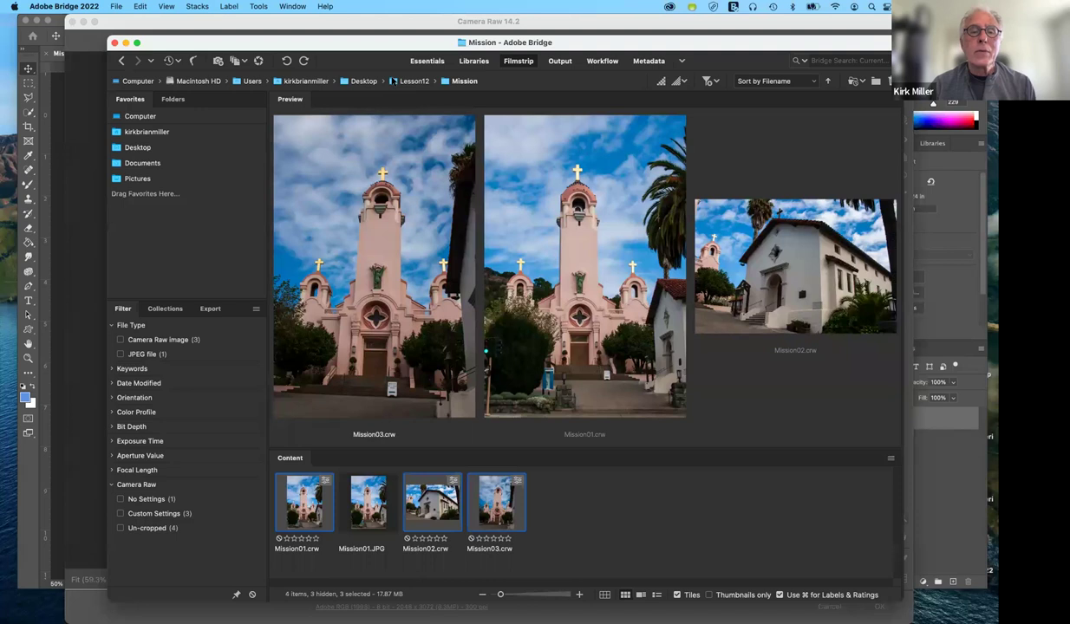
pyautogui.click(393, 81)
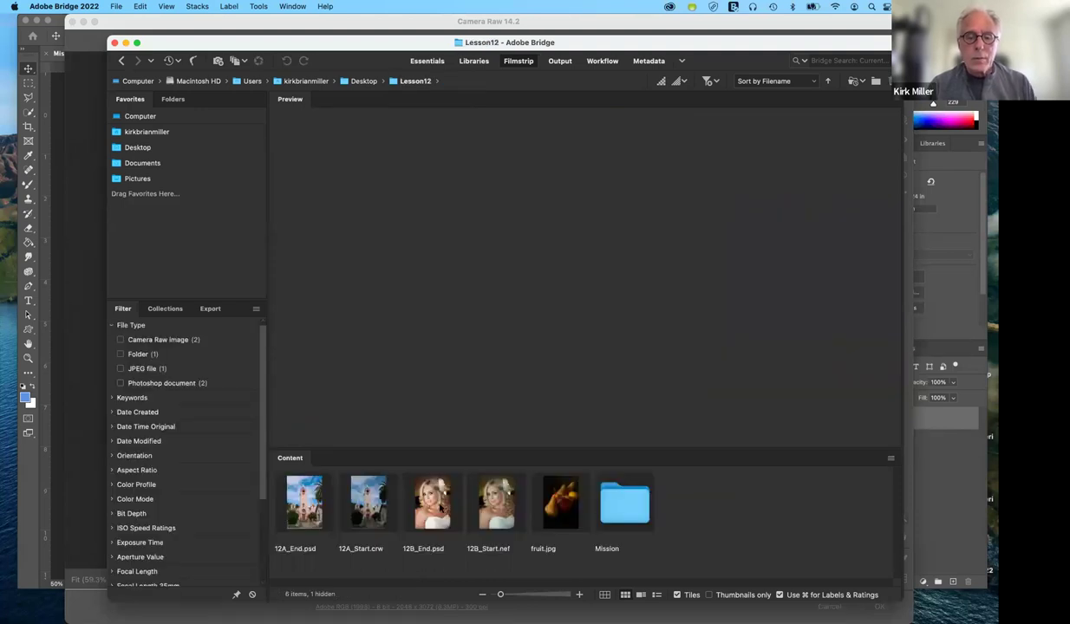
pyautogui.click(432, 503)
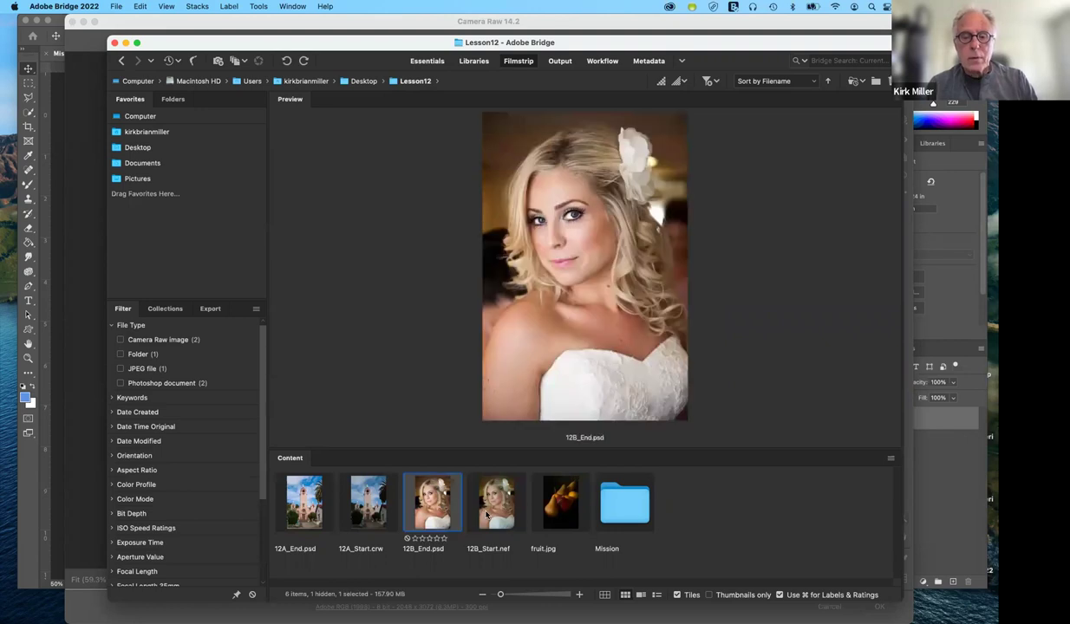
pyautogui.keyDown('shift'); pyautogui.click(486, 515); pyautogui.keyUp('shift')
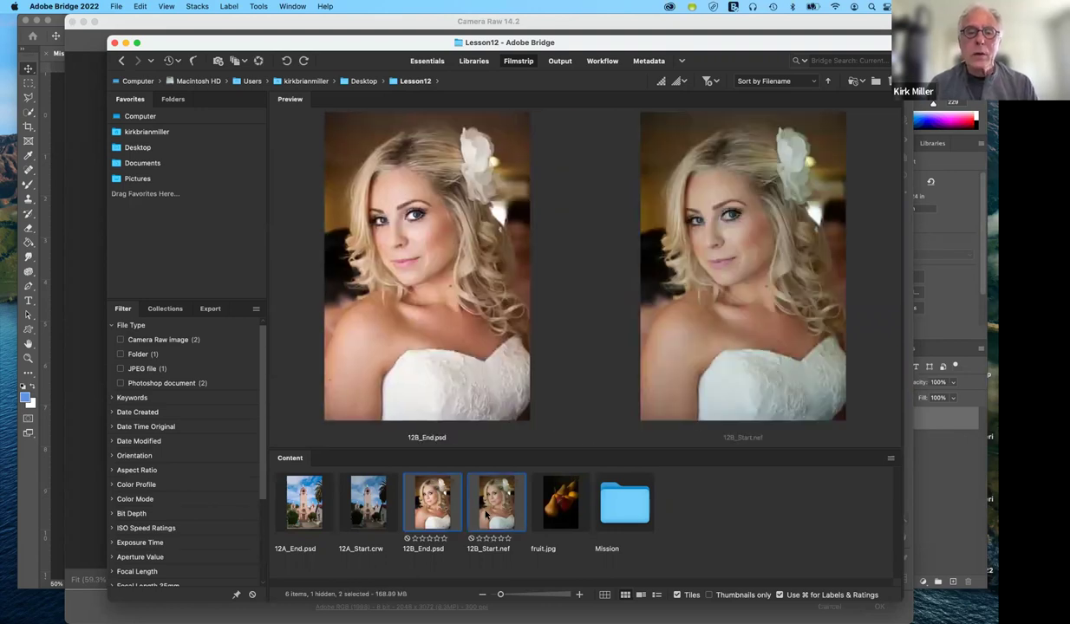